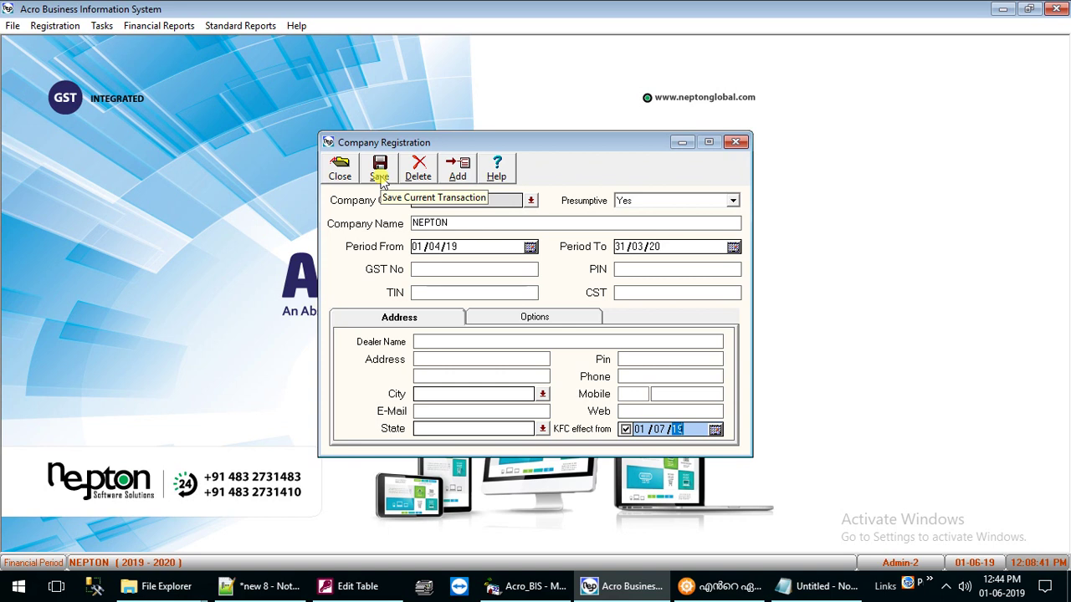
# - Save the NEPTON company registration and close its form
pyautogui.click(379, 171)
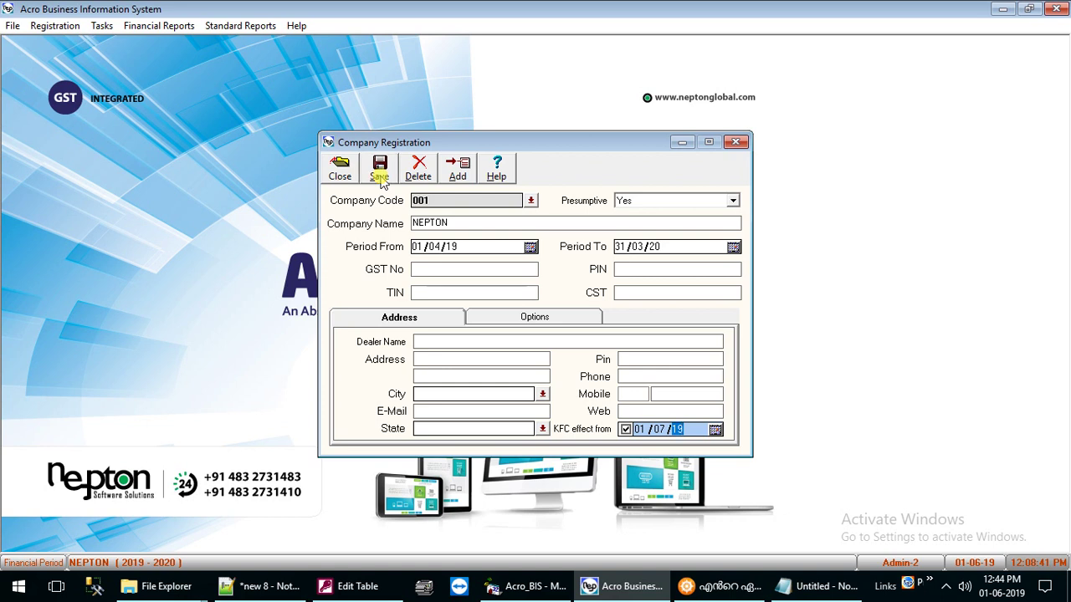
pyautogui.click(340, 168)
# - Open the tax schedules, examine the KFC rate assigned to each GST schedule, and close the list
pyautogui.click(66, 27)
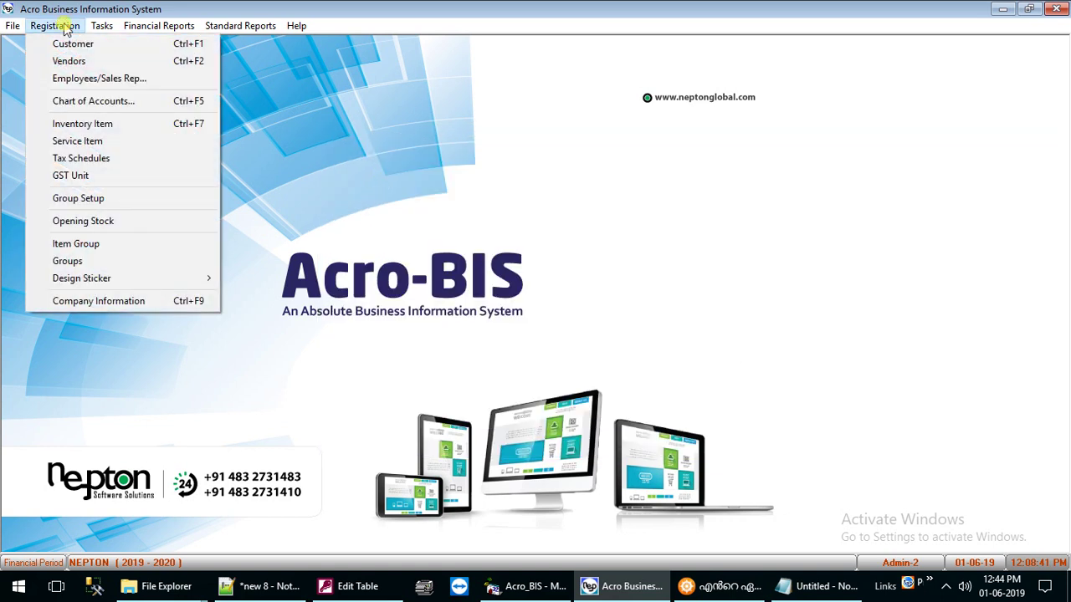
pyautogui.click(107, 158)
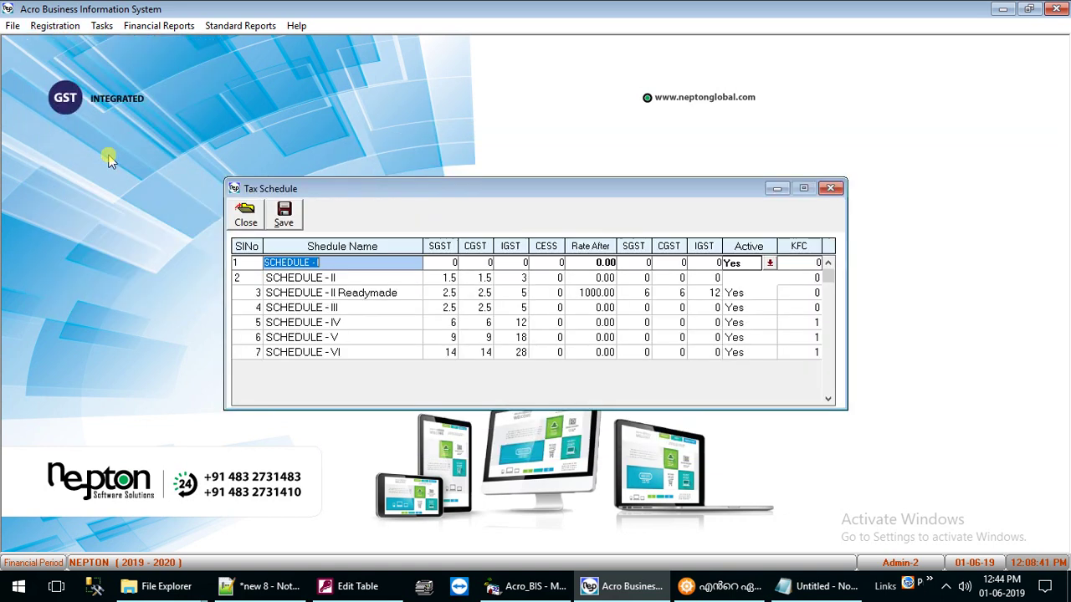
pyautogui.click(519, 322)
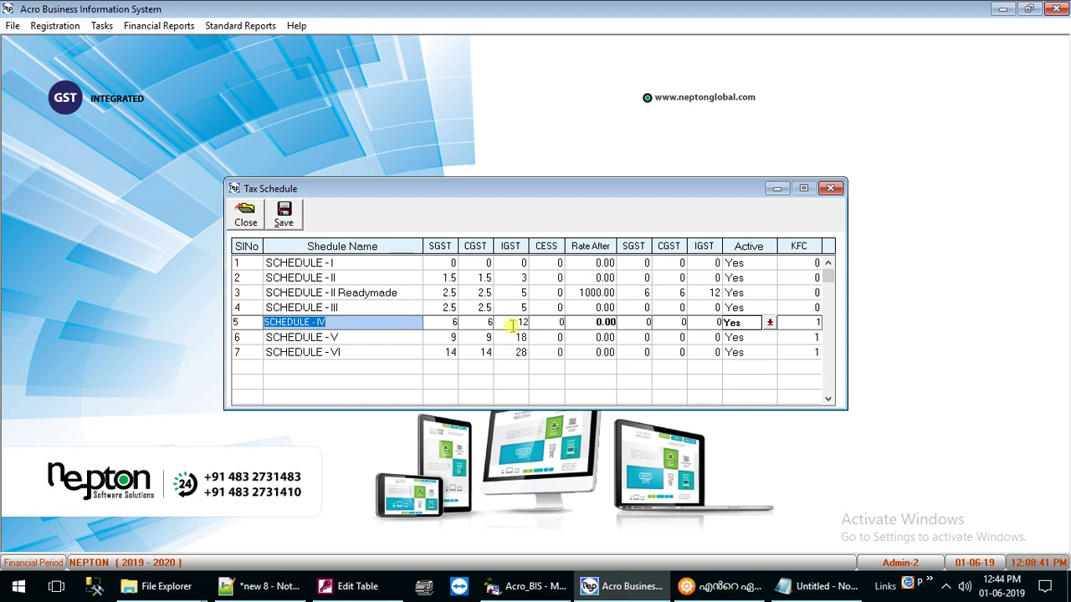
pyautogui.click(509, 324)
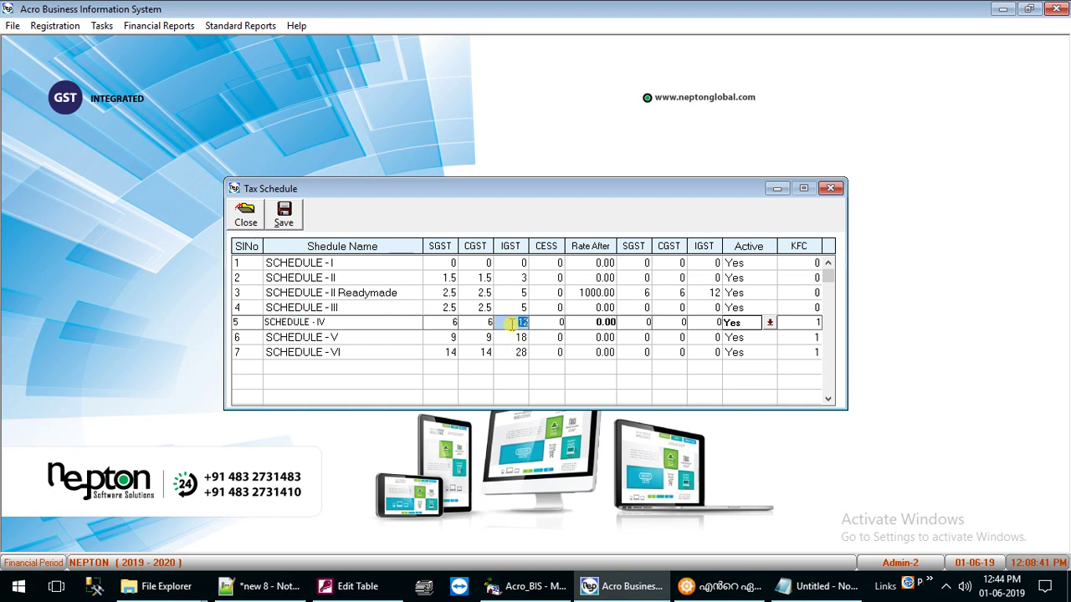
pyautogui.click(788, 325)
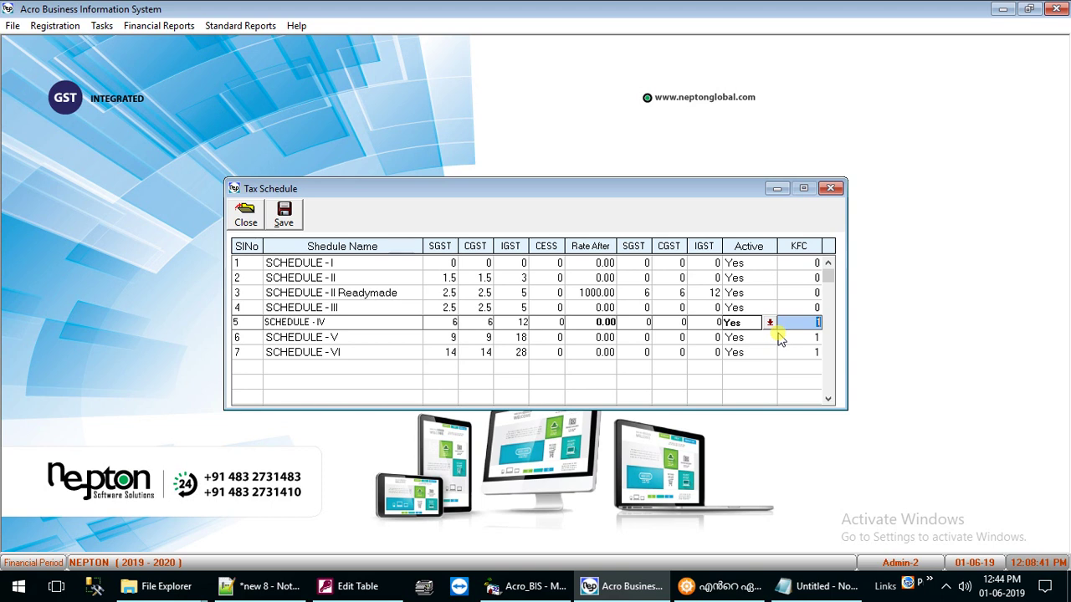
pyautogui.press('Up')
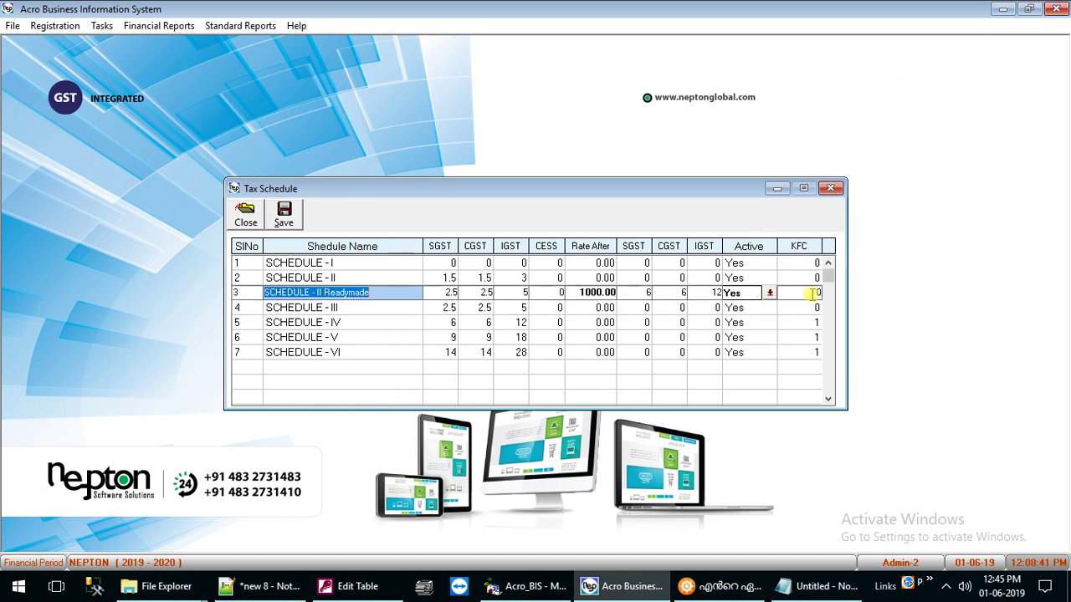
pyautogui.press('Up')
pyautogui.press('Up')
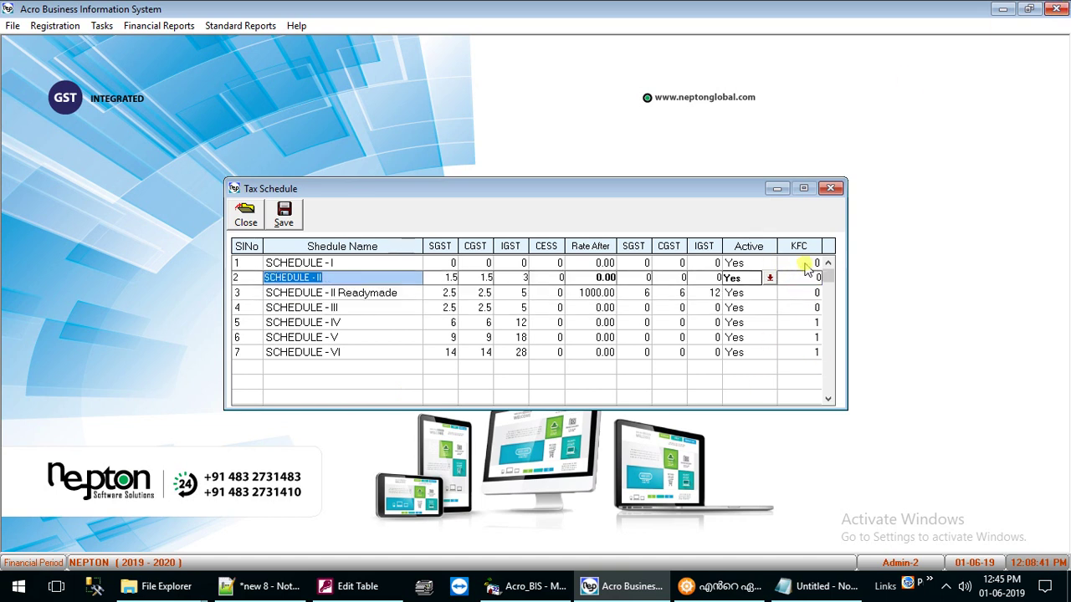
pyautogui.press('Up')
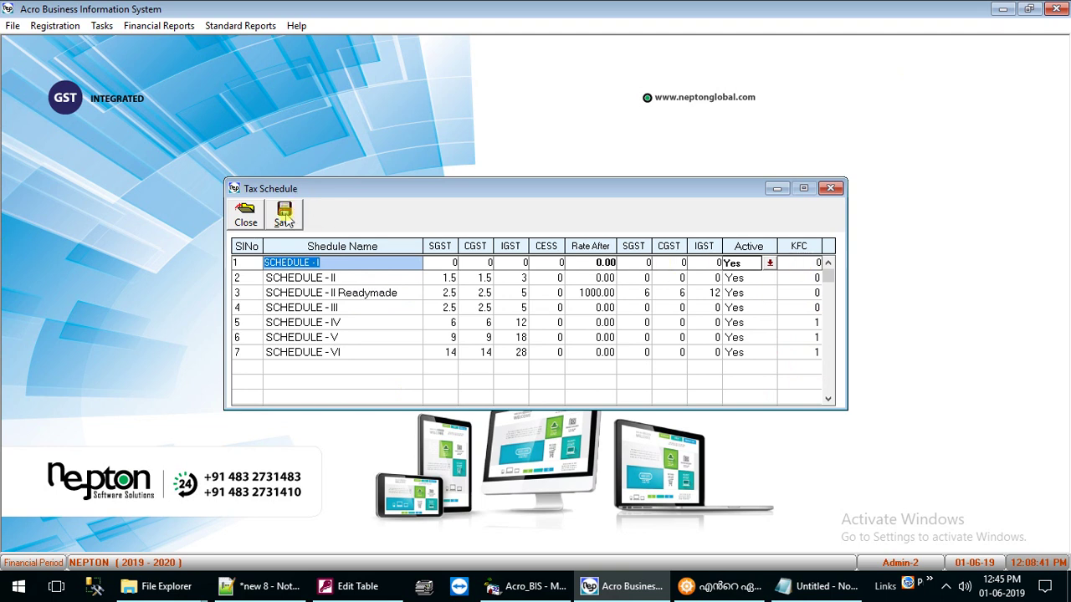
pyautogui.click(246, 214)
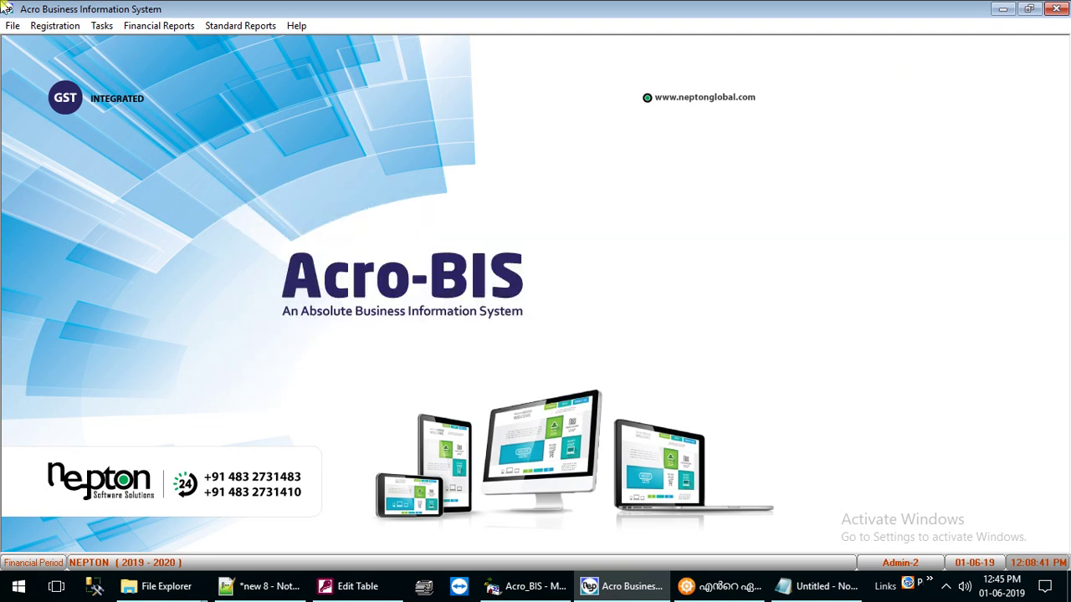
# - Load the inventory item NEPTON KFC Sample Item 18% GST, choose SCHEDULE - V as its schedule and save it
pyautogui.click(66, 27)
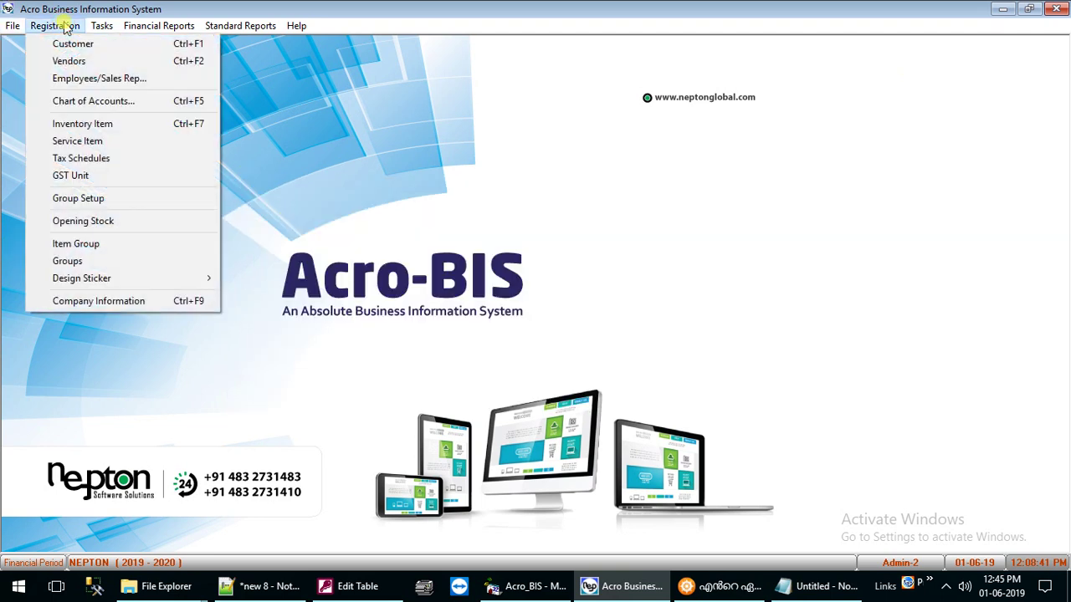
pyautogui.click(95, 125)
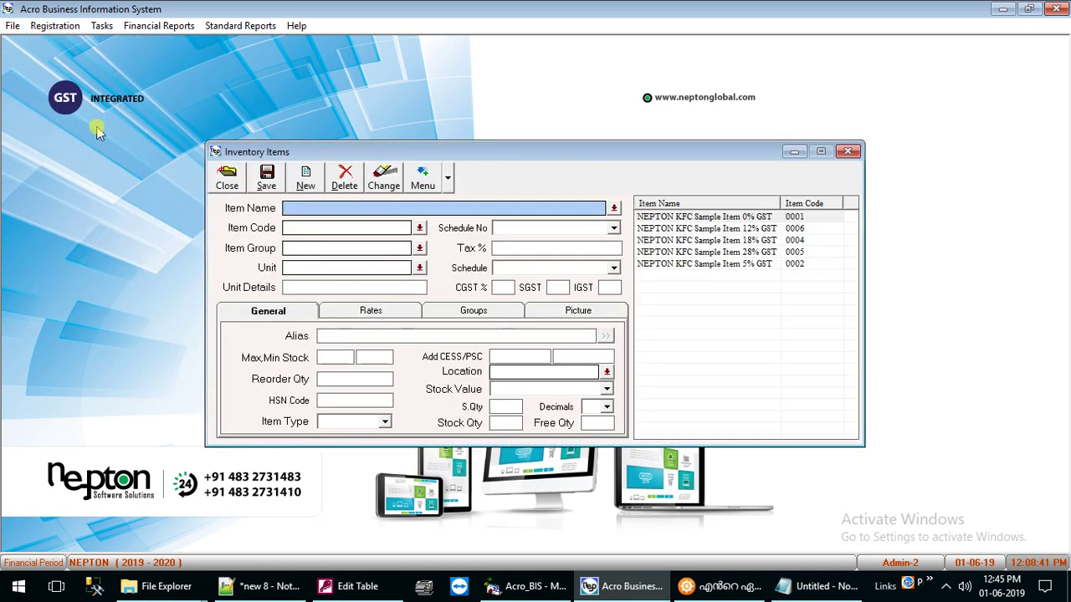
pyautogui.press('Down')
pyautogui.press('Down')
pyautogui.press('Down')
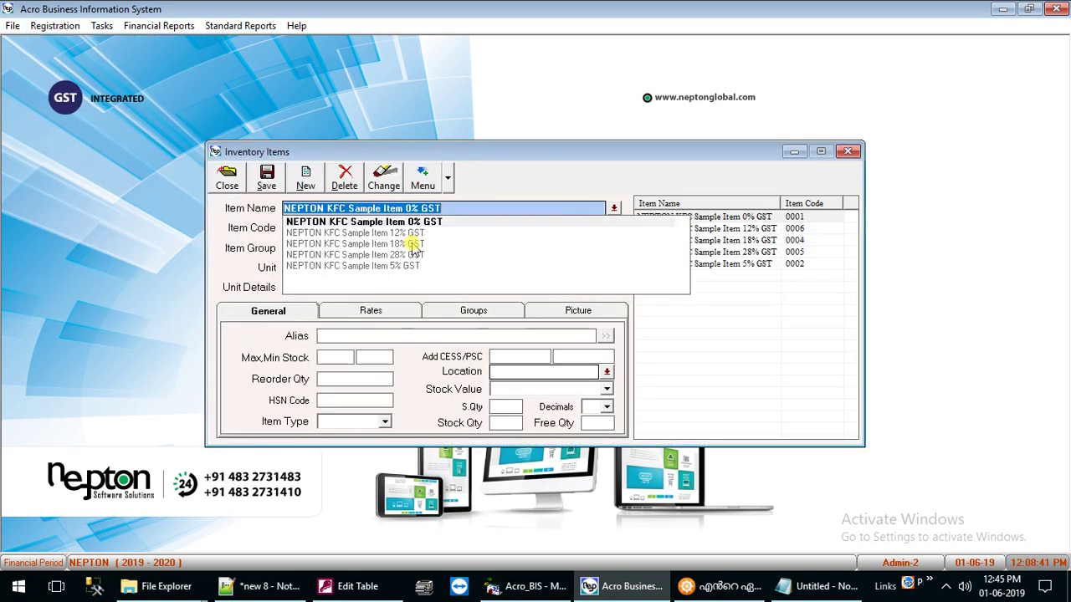
pyautogui.press('Return')
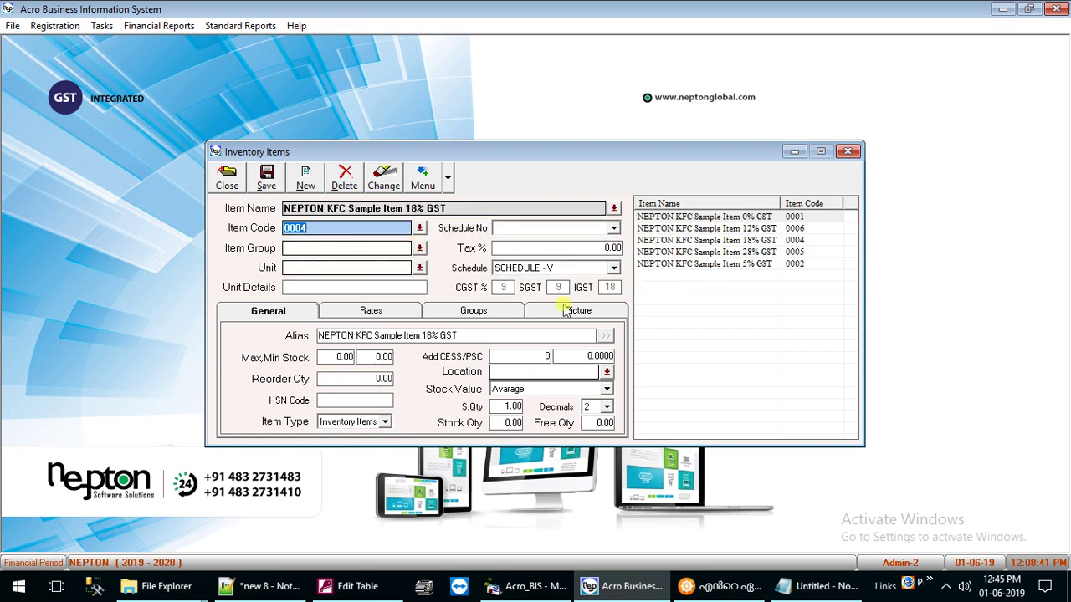
pyautogui.click(548, 269)
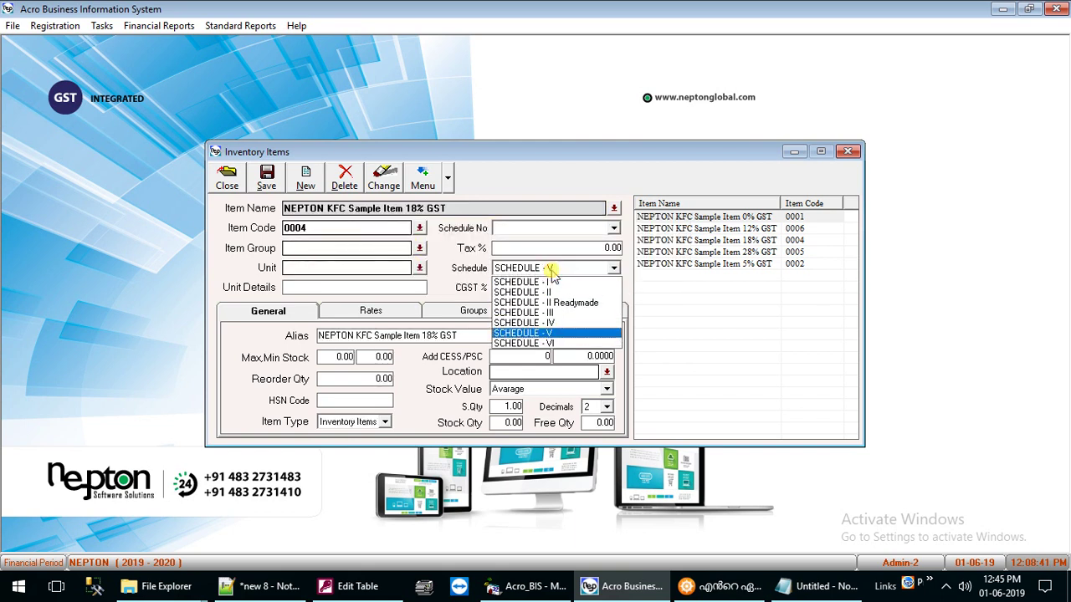
pyautogui.click(554, 329)
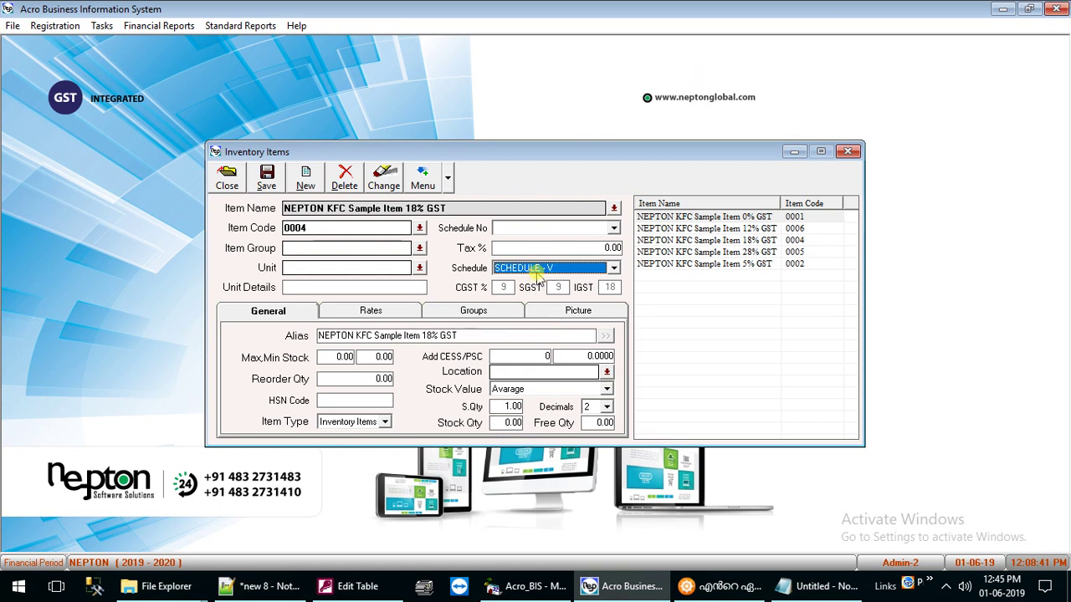
pyautogui.click(264, 180)
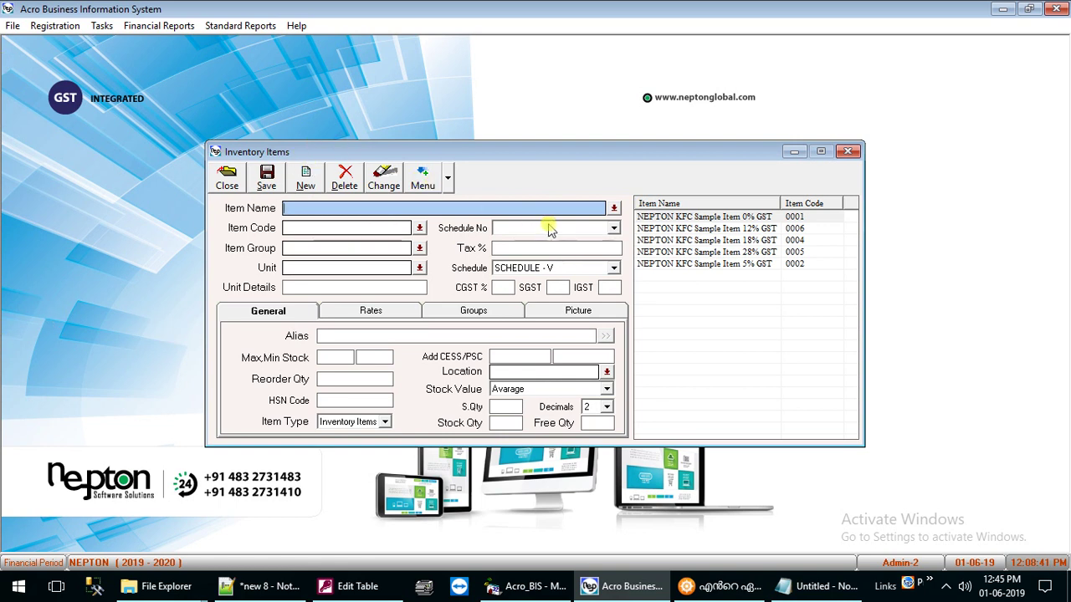
# - Load NEPTON KFC Sample Item 5% GST, choose SCHEDULE - III as its schedule, save it and close the inventory items
pyautogui.click(615, 209)
pyautogui.click(405, 265)
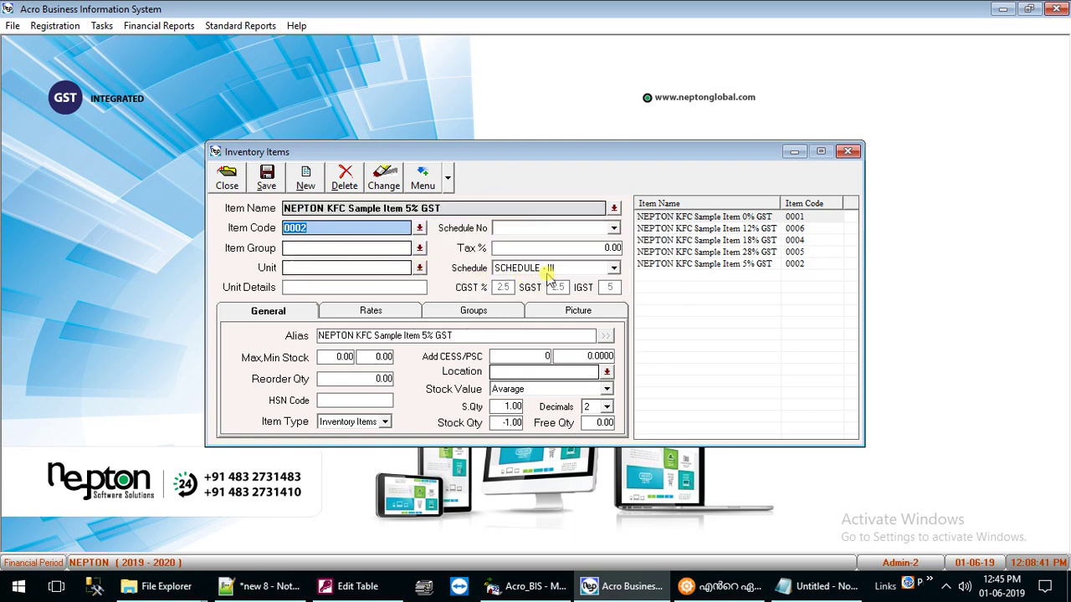
pyautogui.click(549, 273)
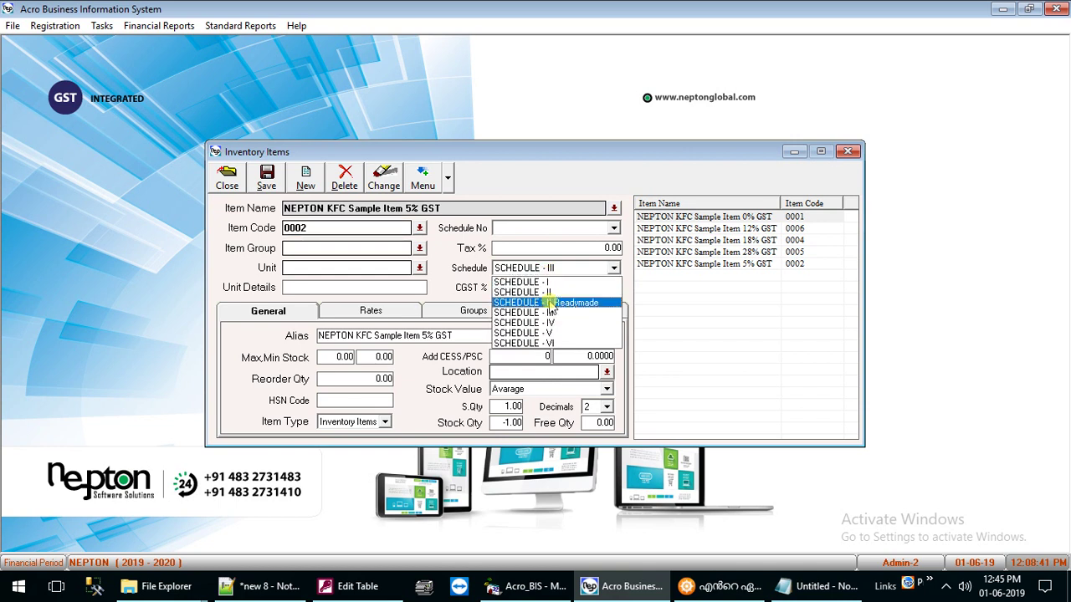
pyautogui.click(552, 306)
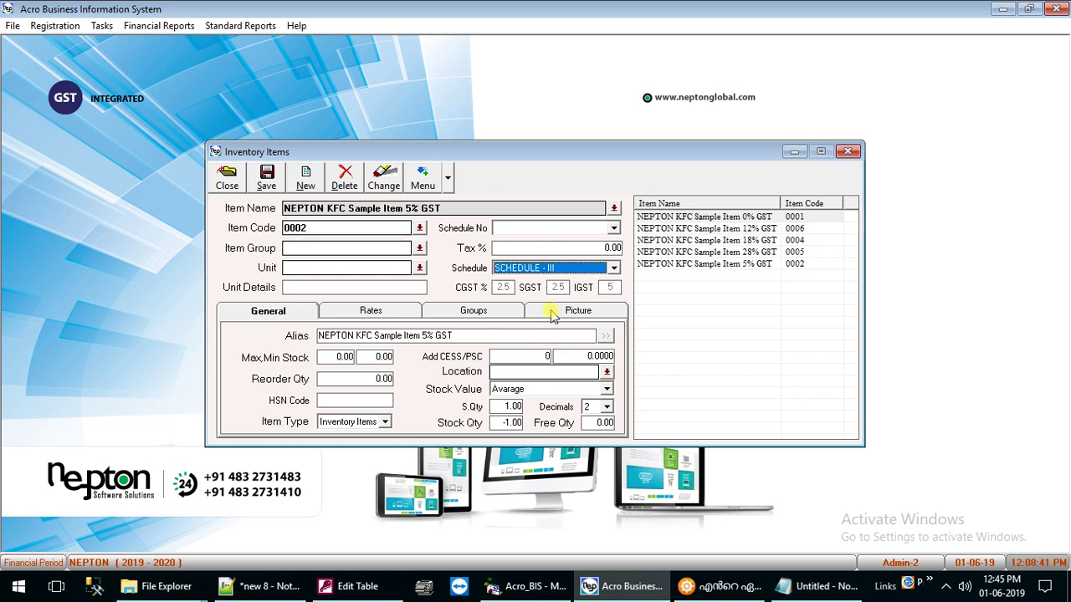
pyautogui.click(267, 186)
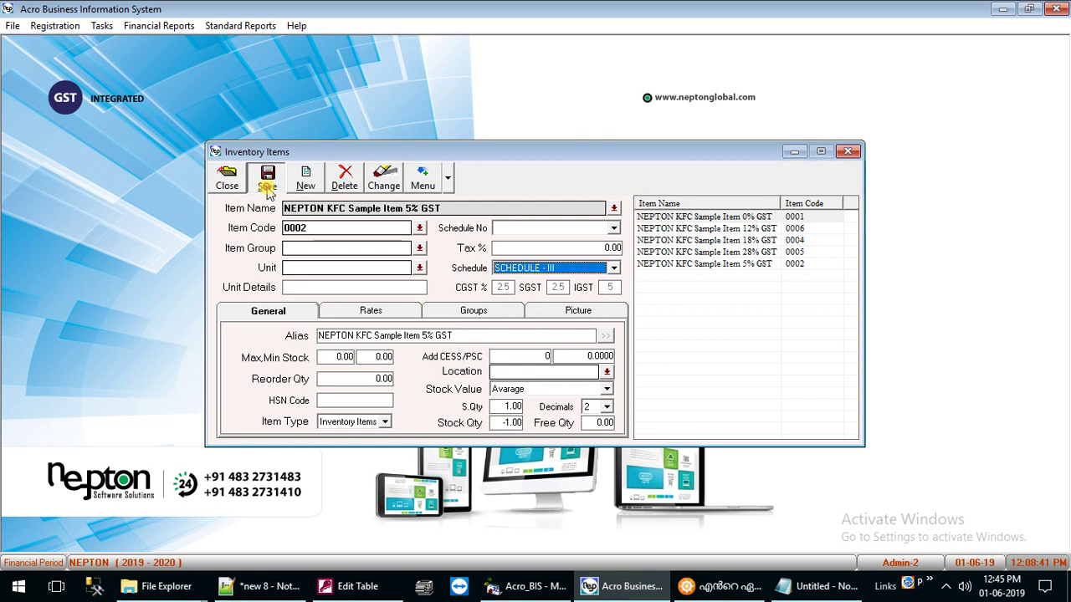
pyautogui.click(241, 187)
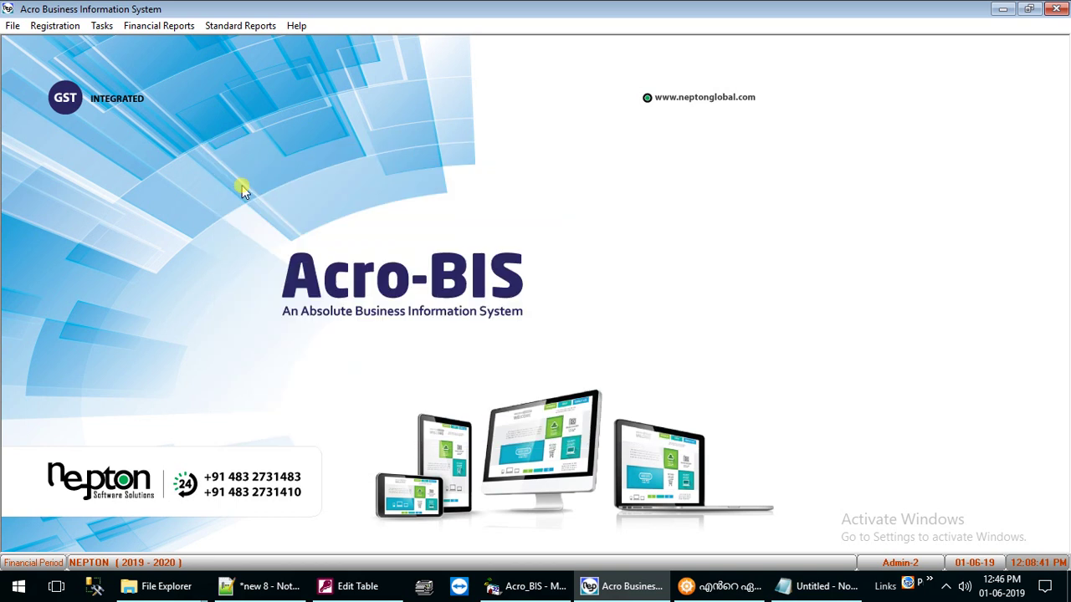
# - Start a new B2C retail invoice and set its date to 01/07/19
pyautogui.press('F2')
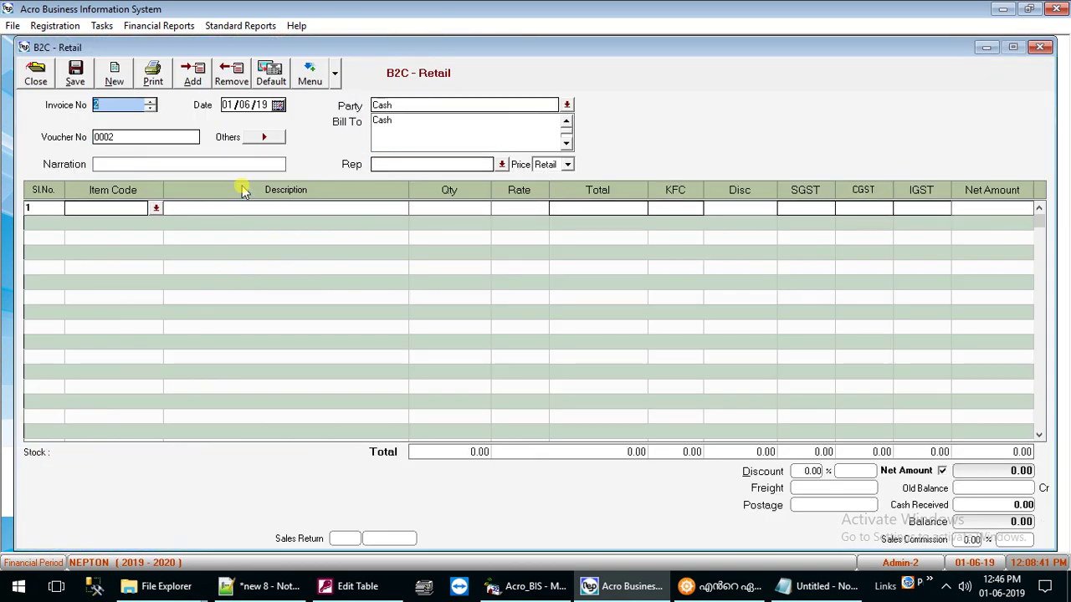
pyautogui.press('Tab')
pyautogui.write('0107')
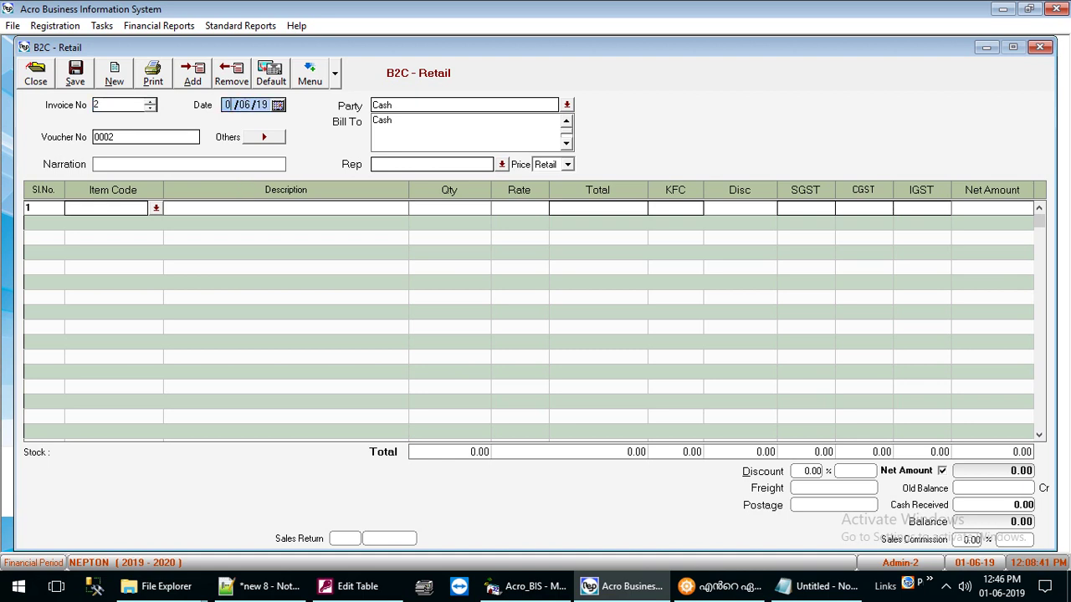
pyautogui.press('Tab')
pyautogui.press('Tab')
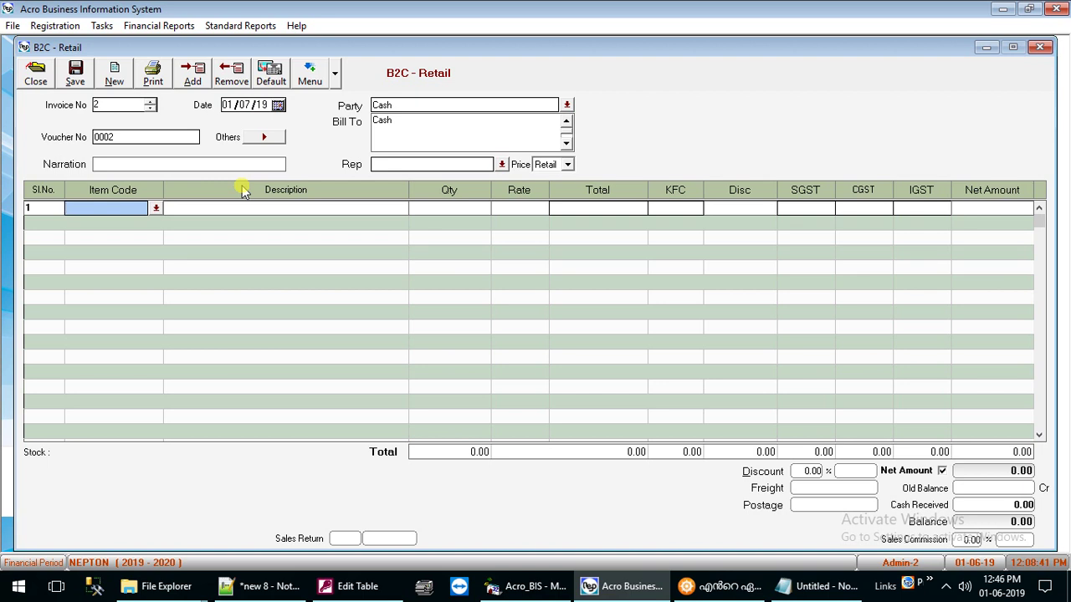
# - Add NEPTON KFC Sample Item 18% GST as the first invoice line with quantity 1 and rate 100
pyautogui.press('Down')
pyautogui.press('Down')
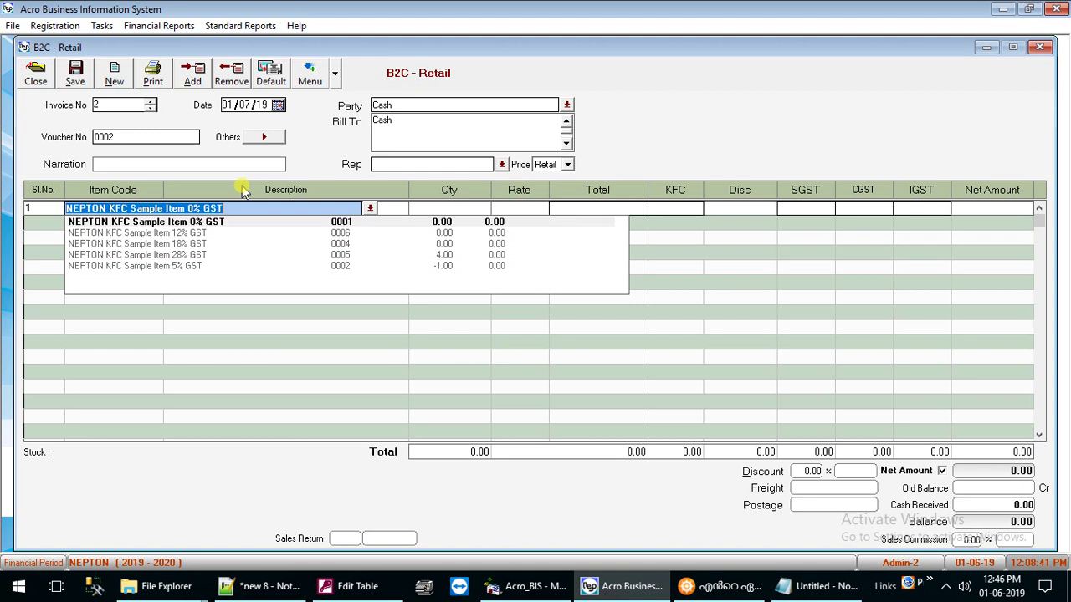
pyautogui.press('Down')
pyautogui.press('Down')
pyautogui.press('Return')
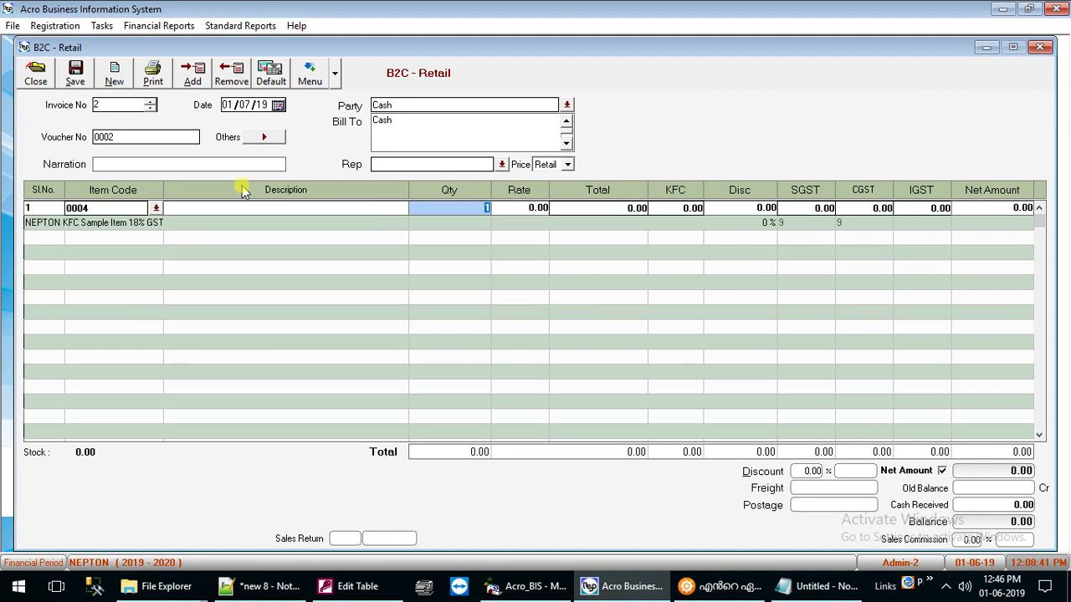
pyautogui.press('Return')
pyautogui.write('1')
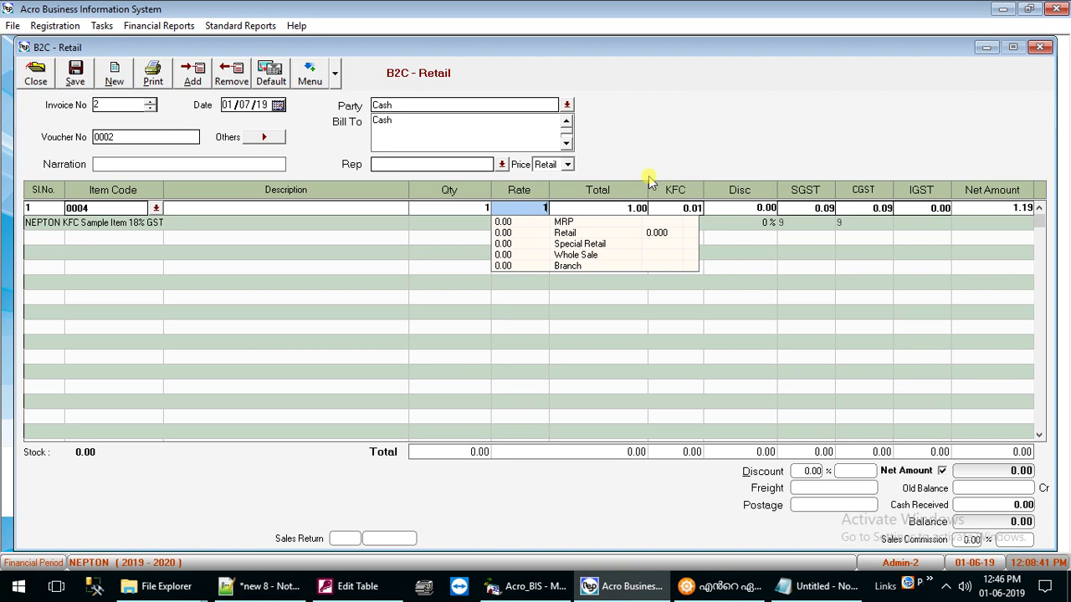
pyautogui.write('00')
pyautogui.press('Return')
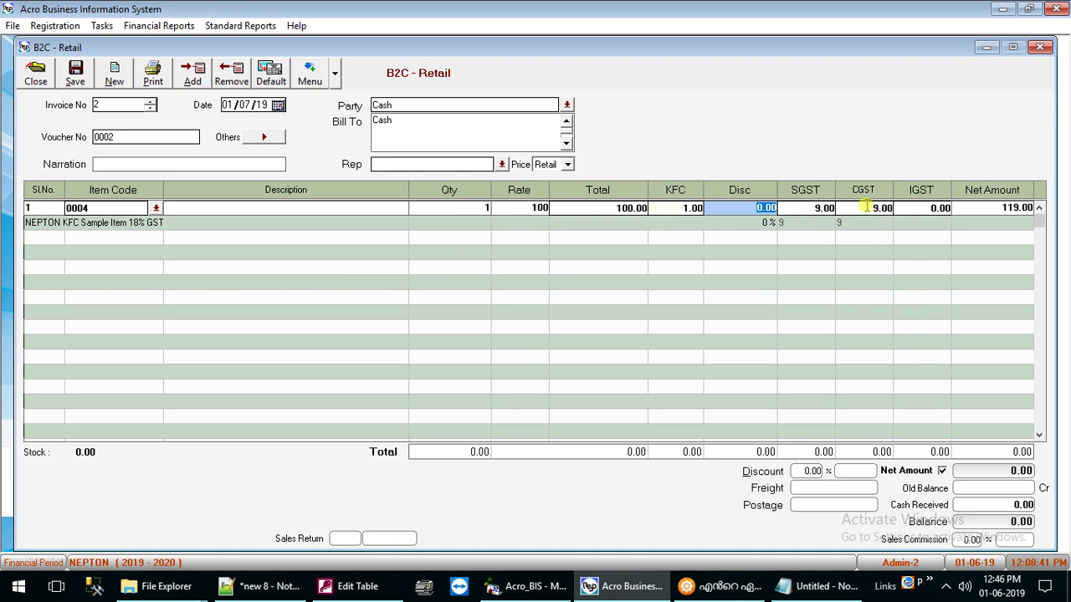
pyautogui.press('Return')
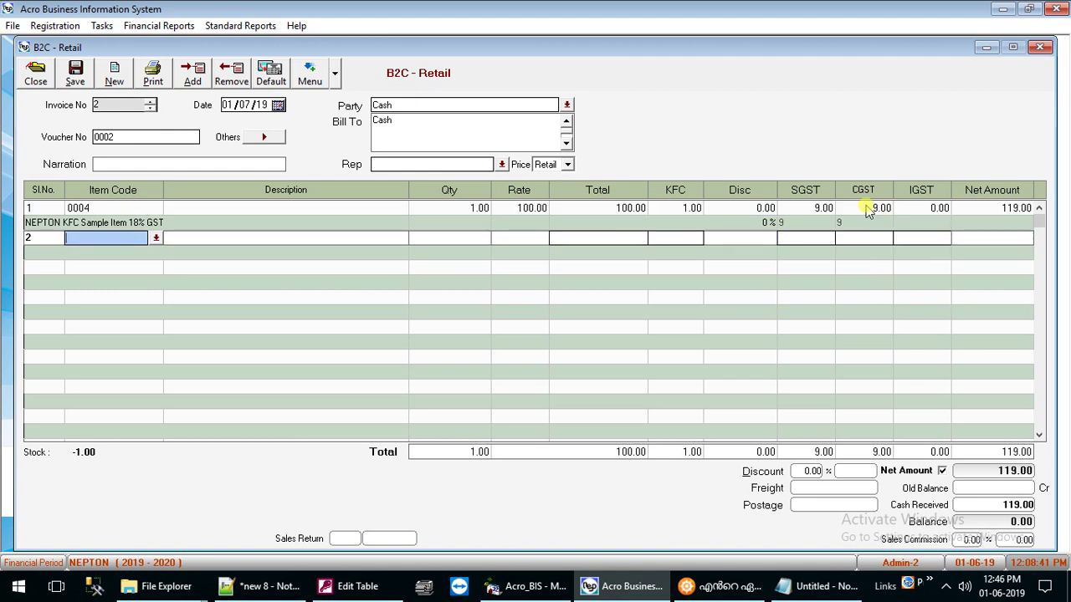
# - Add NEPTON KFC Sample Item 5% GST as the second invoice line with quantity 1 and rate 100
pyautogui.write('00')
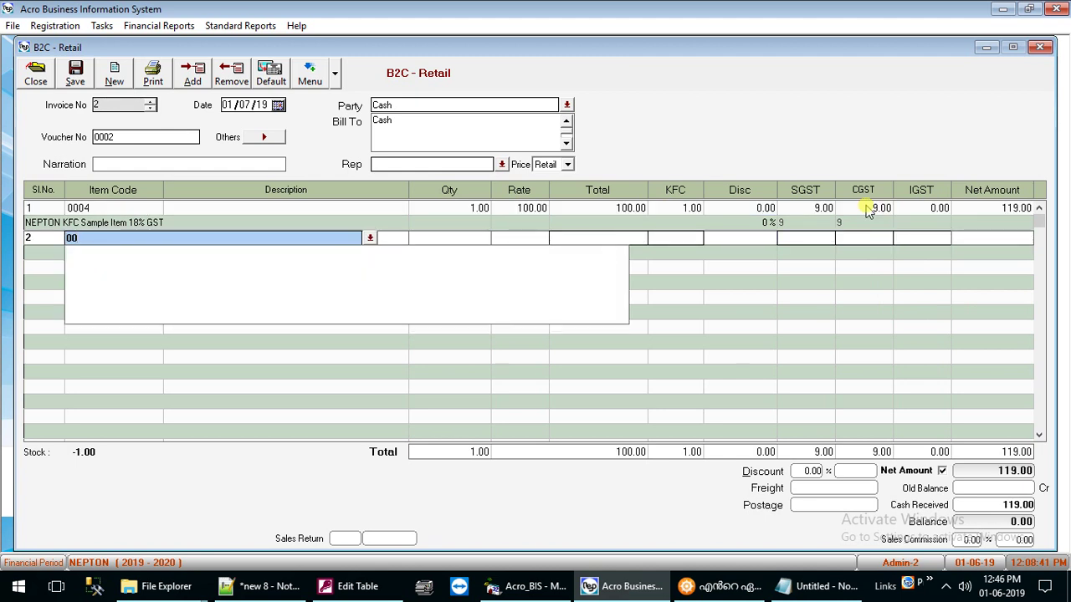
pyautogui.press('Down')
pyautogui.press('Down')
pyautogui.press('Down')
pyautogui.press('Down')
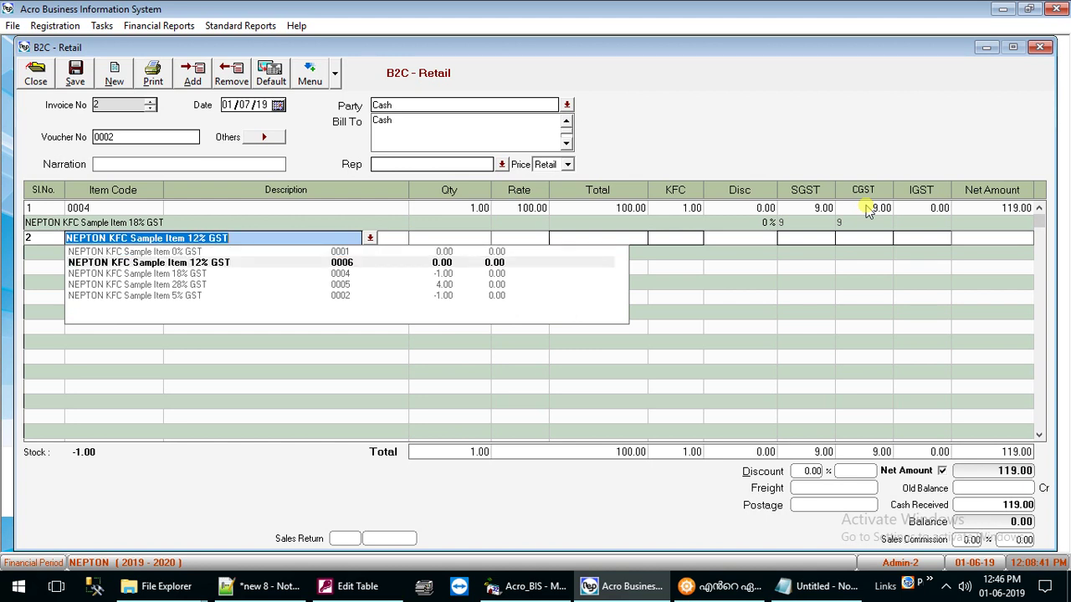
pyautogui.press('Down')
pyautogui.press('Return')
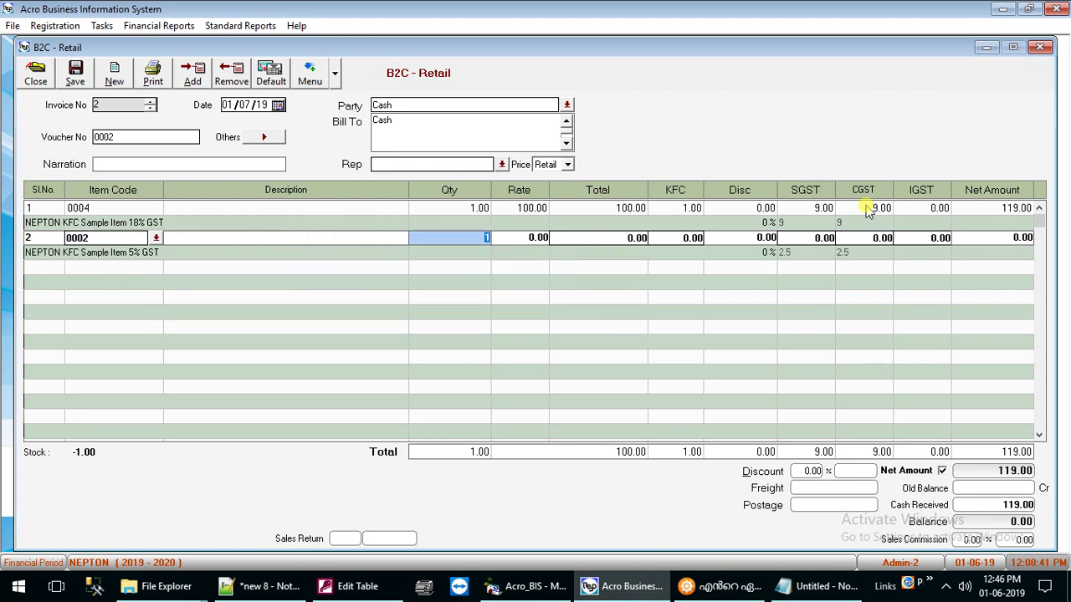
pyautogui.press('Return')
pyautogui.write('100')
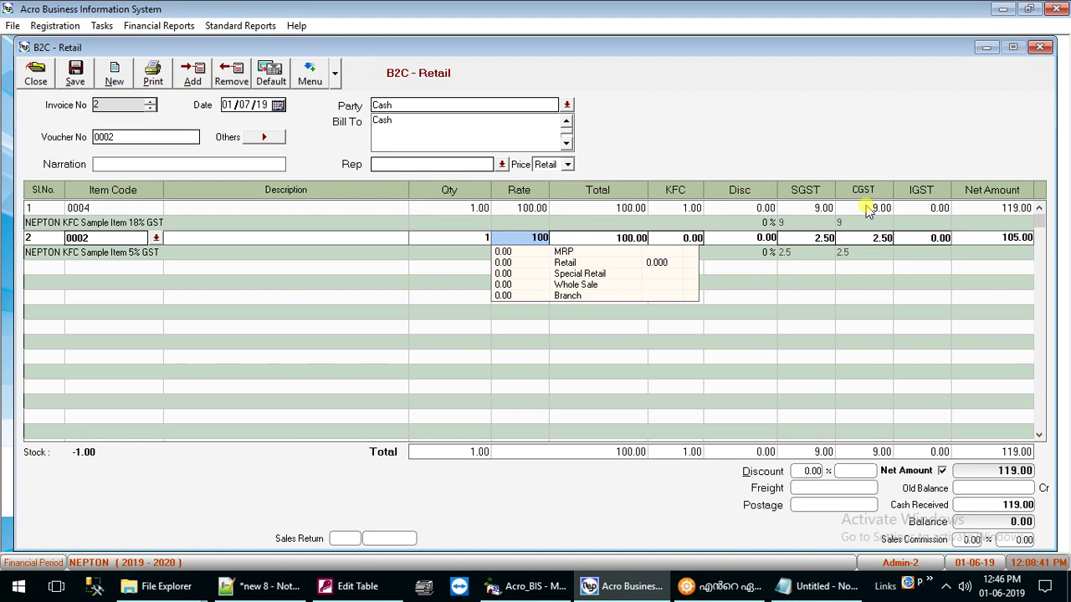
pyautogui.press('Return')
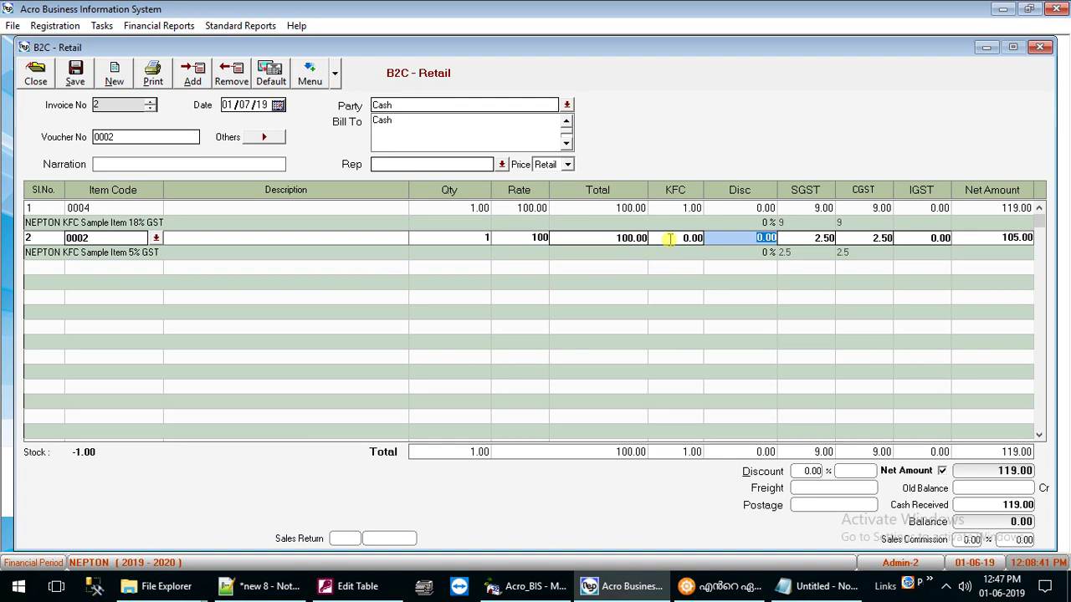
pyautogui.press('Return')
# - Add NEPTON KFC Sample Item 28% GST as the third invoice line with quantity 1 and rate 1000
pyautogui.write('M')
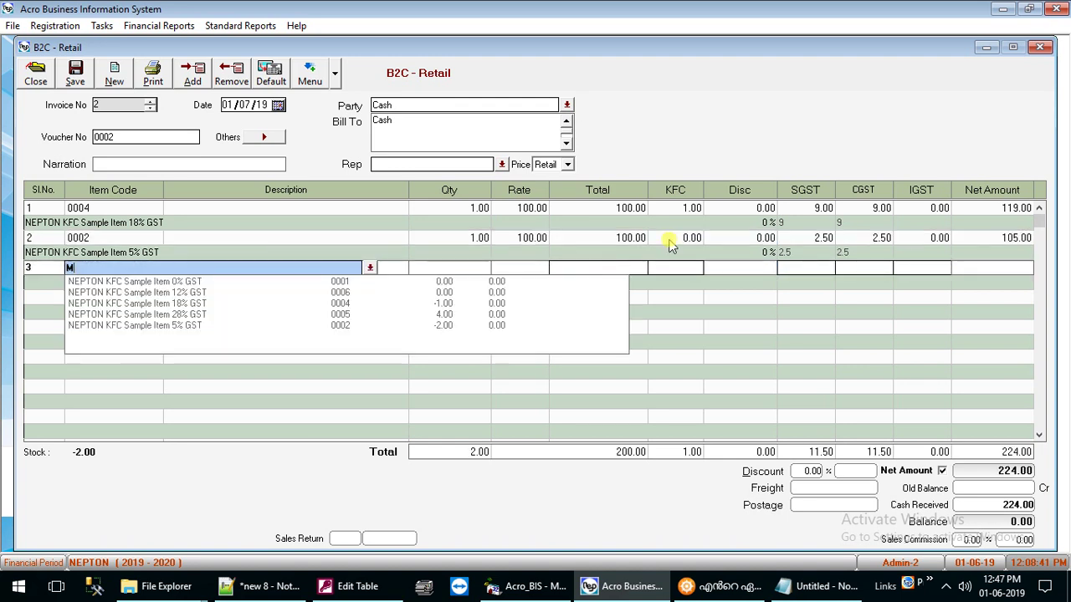
pyautogui.press('Down')
pyautogui.press('Down')
pyautogui.press('Down')
pyautogui.press('Down')
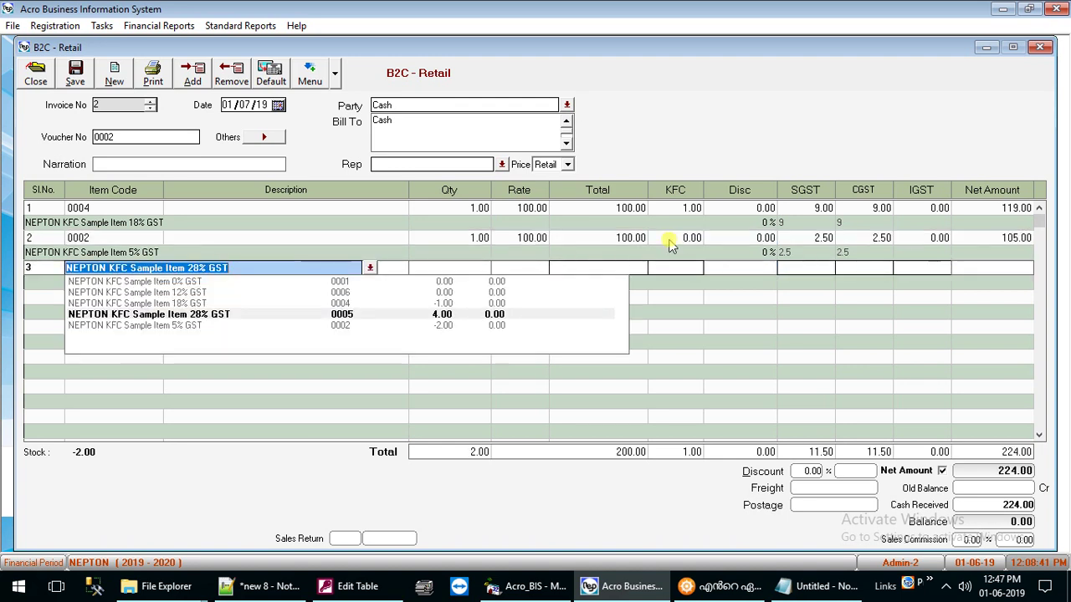
pyautogui.press('Return')
pyautogui.press('Return')
pyautogui.write('1000')
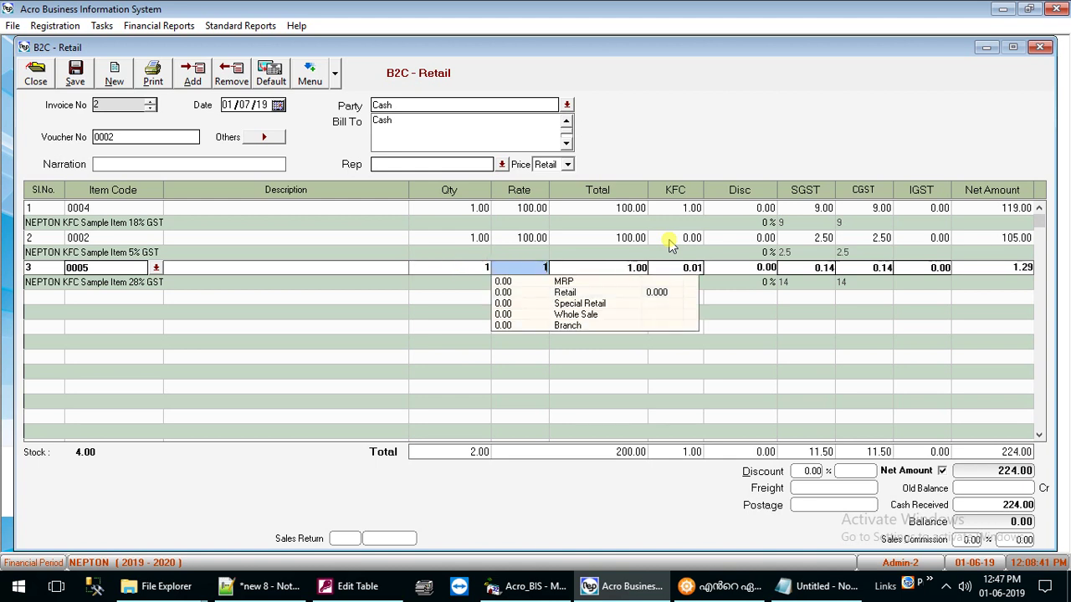
pyautogui.press('Return')
pyautogui.press('Return')
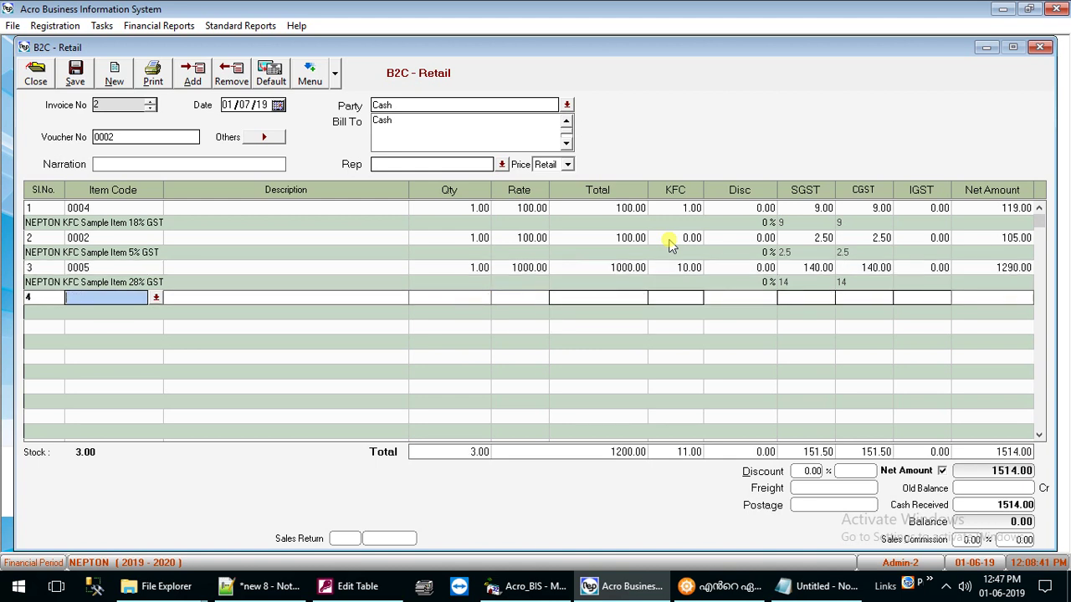
# - Save the retail invoice with its print preview and review the item lines and KFC total on the printout
pyautogui.click(153, 73)
pyautogui.click(460, 308)
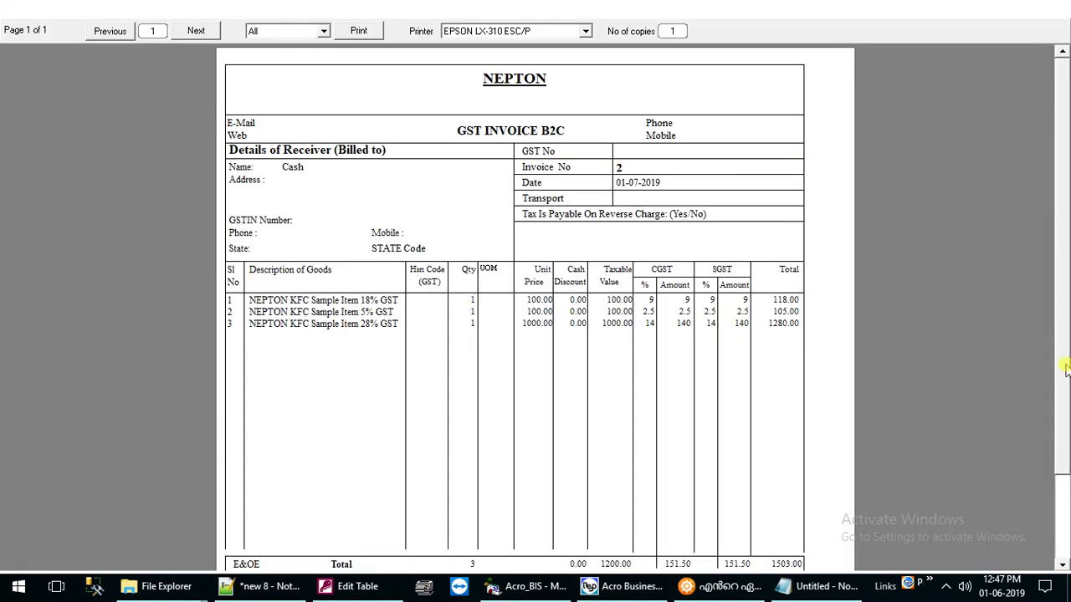
pyautogui.scroll(-3, 1067, 387)
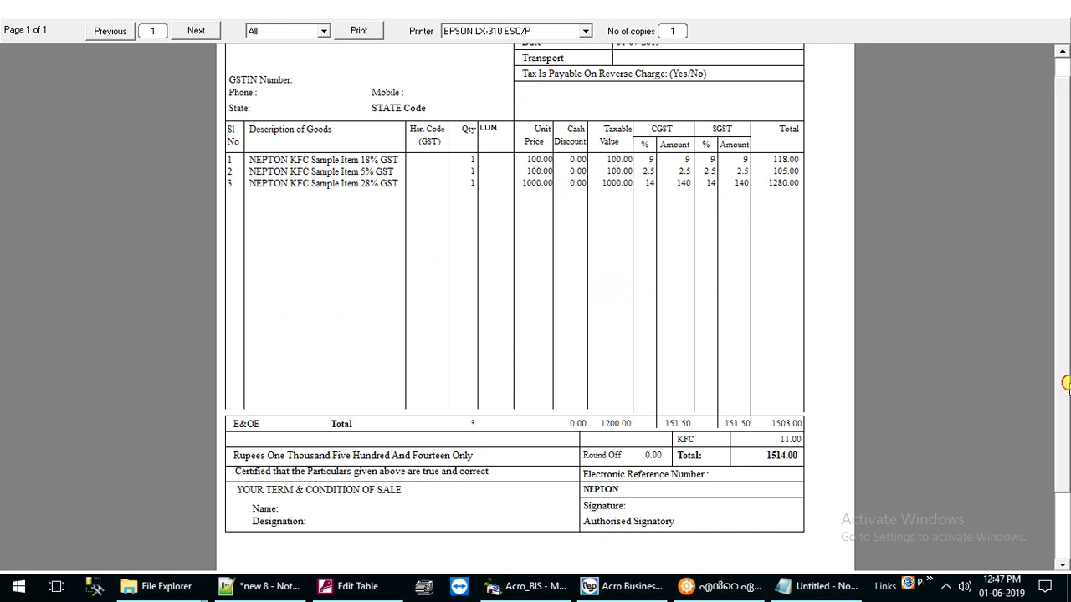
pyautogui.scroll(1, 1068, 380)
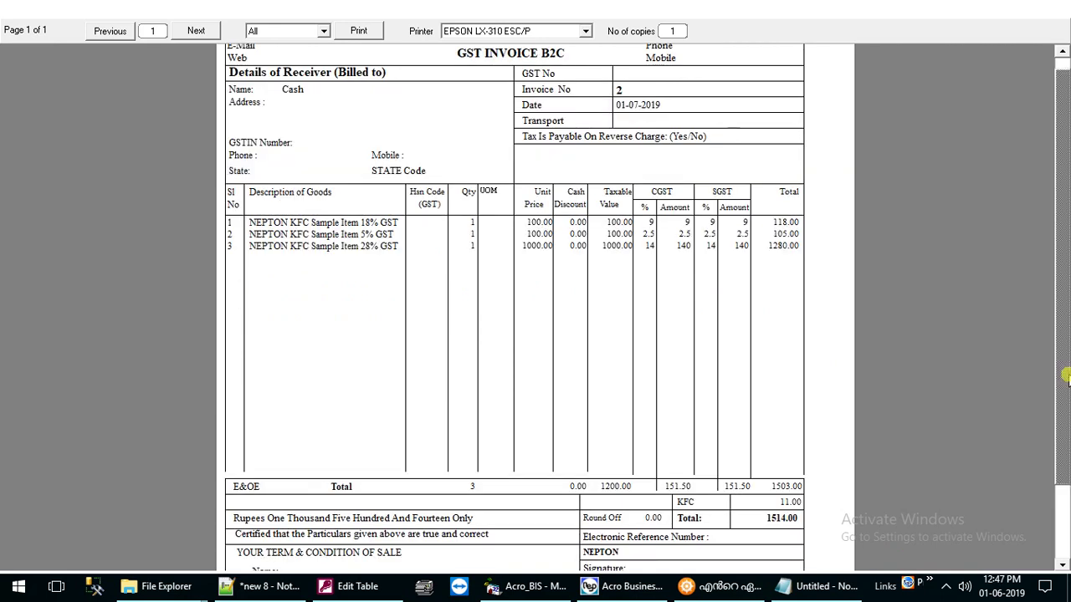
pyautogui.scroll(-1, 1066, 383)
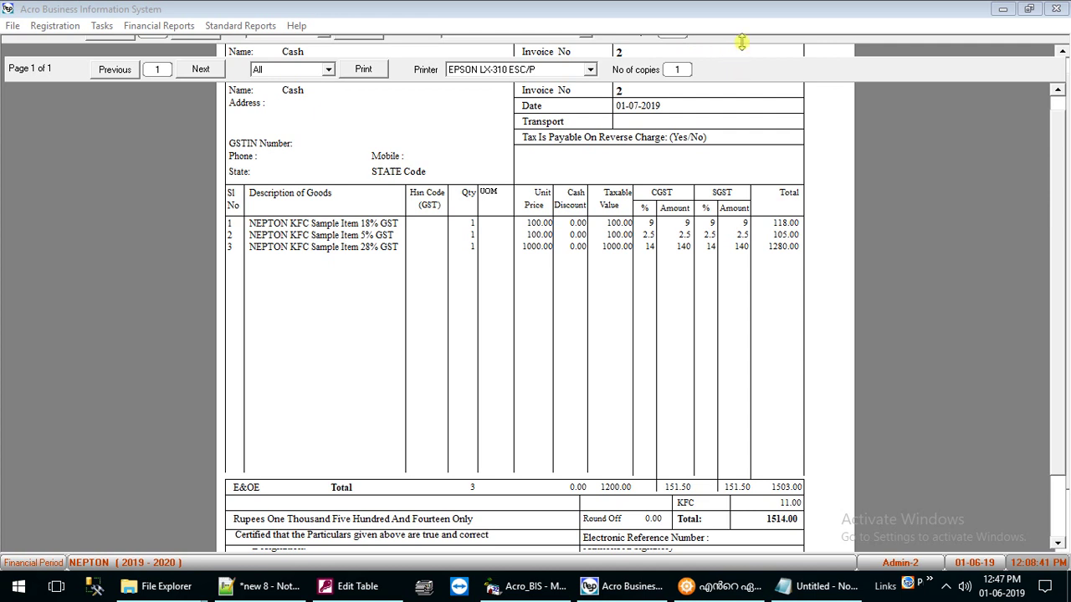
# - Compare the preview's item totals and KFC amount with the invoice entry behind it, and close the preview
pyautogui.moveTo(741, 70); pyautogui.dragTo(692, 281)
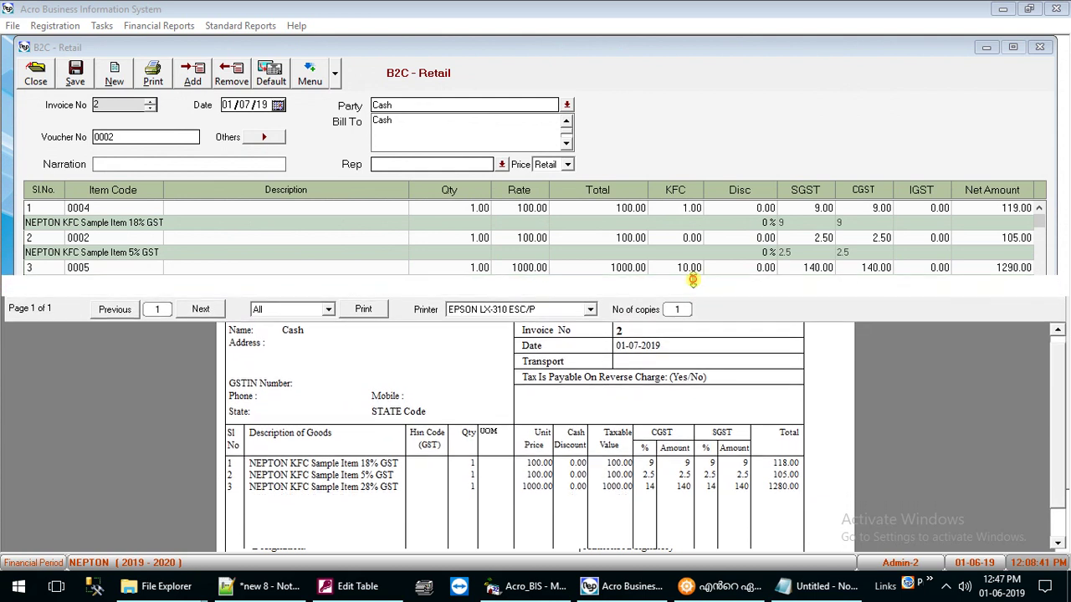
pyautogui.click(1003, 209)
pyautogui.scroll(-3, 679, 268)
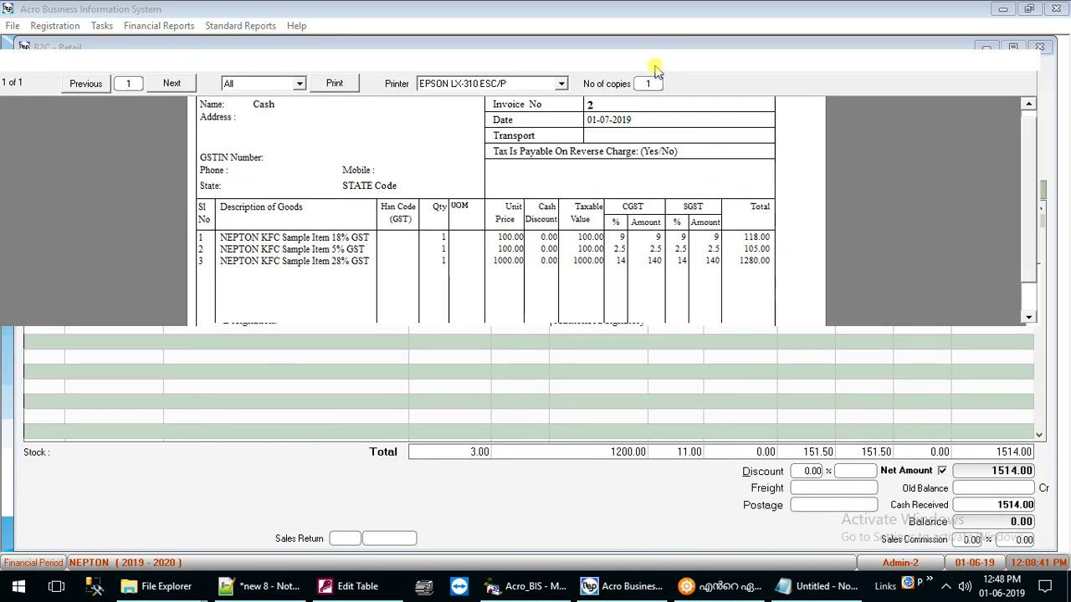
pyautogui.click(1027, 261)
pyautogui.click(1027, 261)
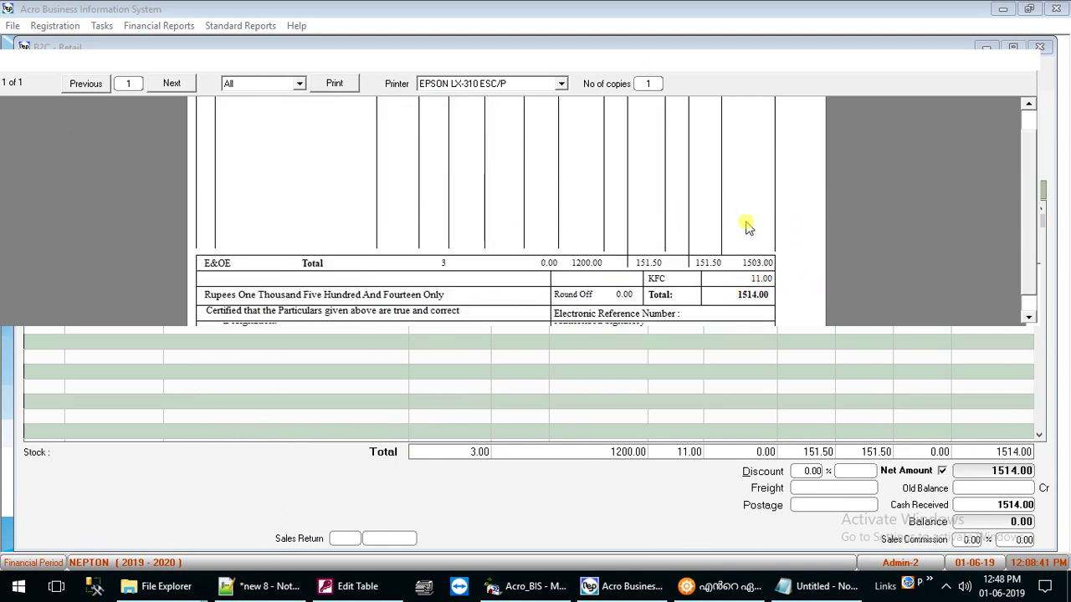
pyautogui.moveTo(435, 71); pyautogui.dragTo(534, 150)
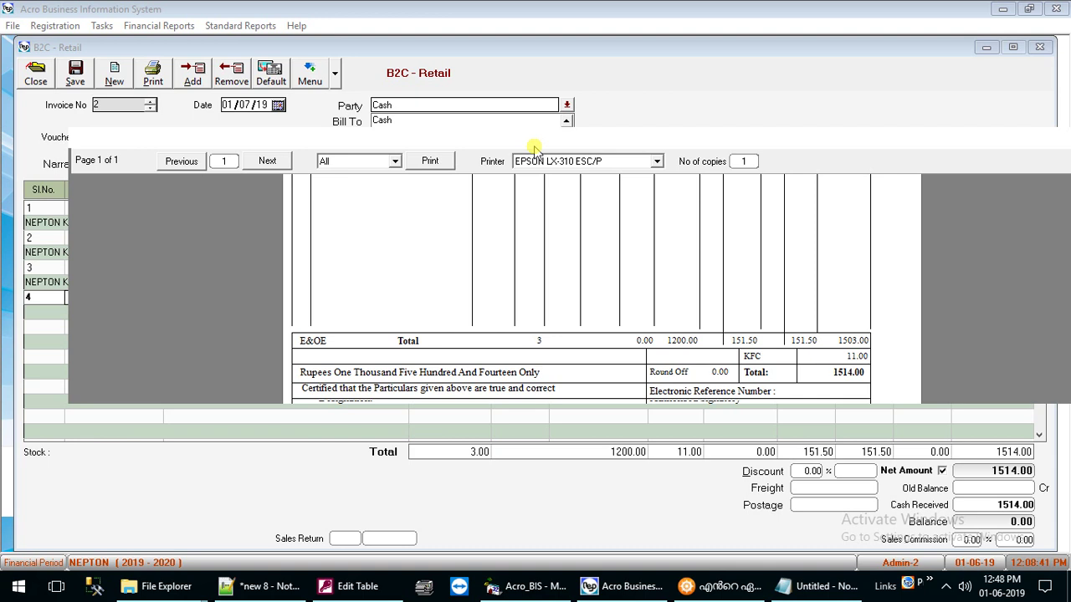
pyautogui.press('Escape')
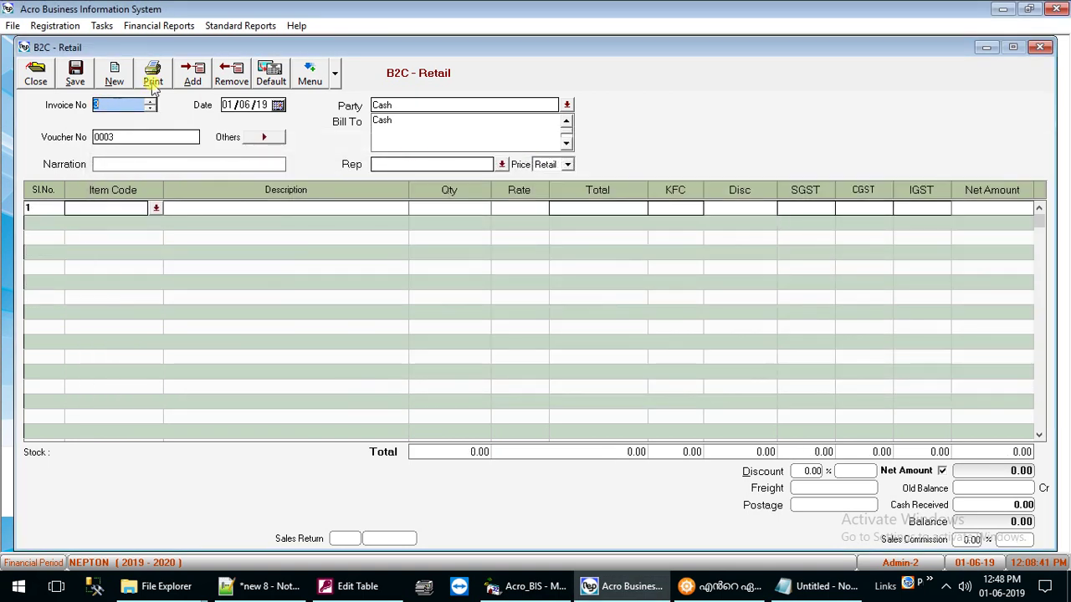
# - Open a new credit note / sales return for the Cash party and set its date to 01/07/19
pyautogui.click(101, 26)
pyautogui.moveTo(174, 48)
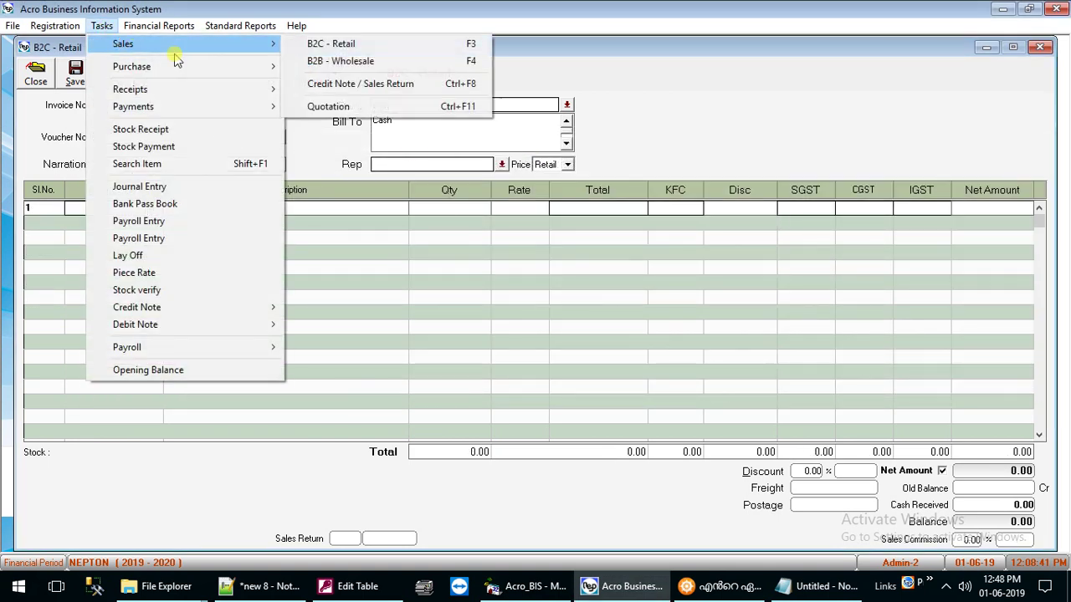
pyautogui.click(315, 88)
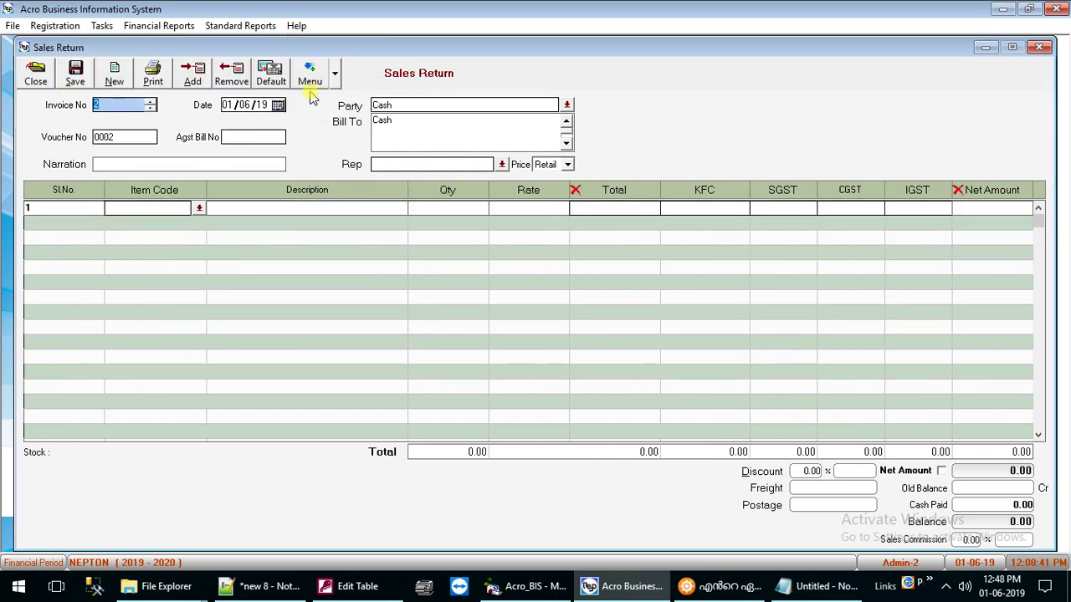
pyautogui.press('Return')
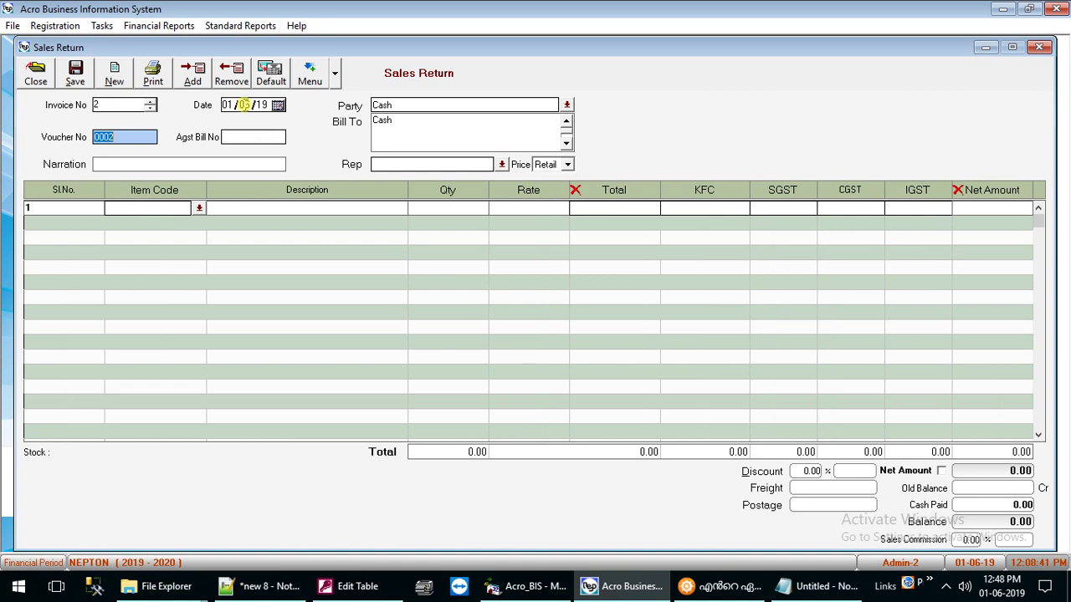
pyautogui.press('Return')
pyautogui.write('7')
pyautogui.press('Return')
pyautogui.press('Return')
pyautogui.press('Return')
pyautogui.press('Return')
pyautogui.press('Return')
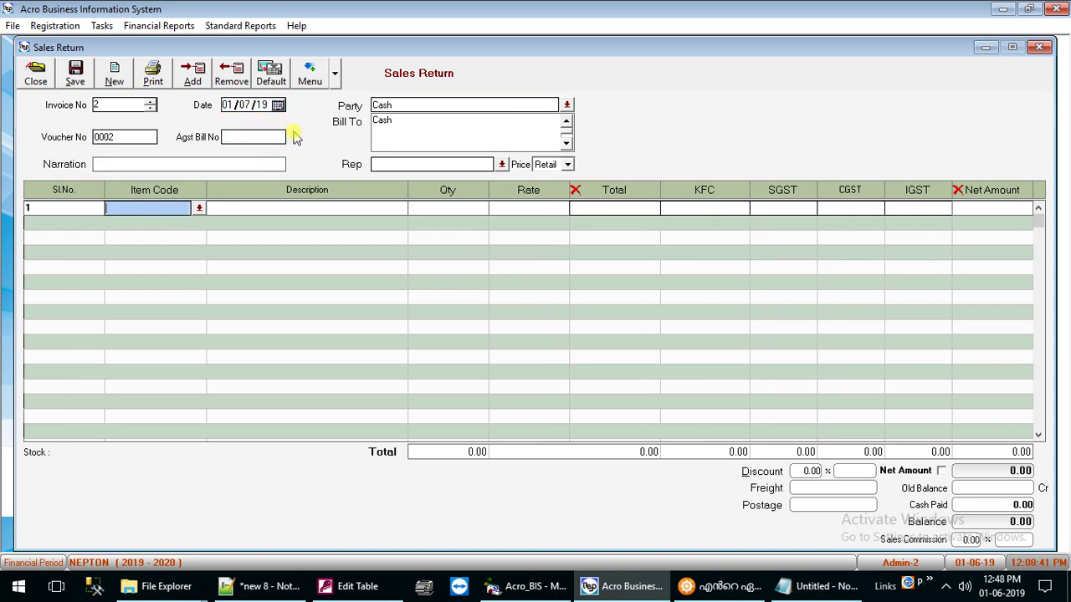
# - Add NEPTON KFC Sample Item 12% GST as the first sales return line with quantity 1 and rate 100
pyautogui.write('K')
pyautogui.press('Down')
pyautogui.press('Down')
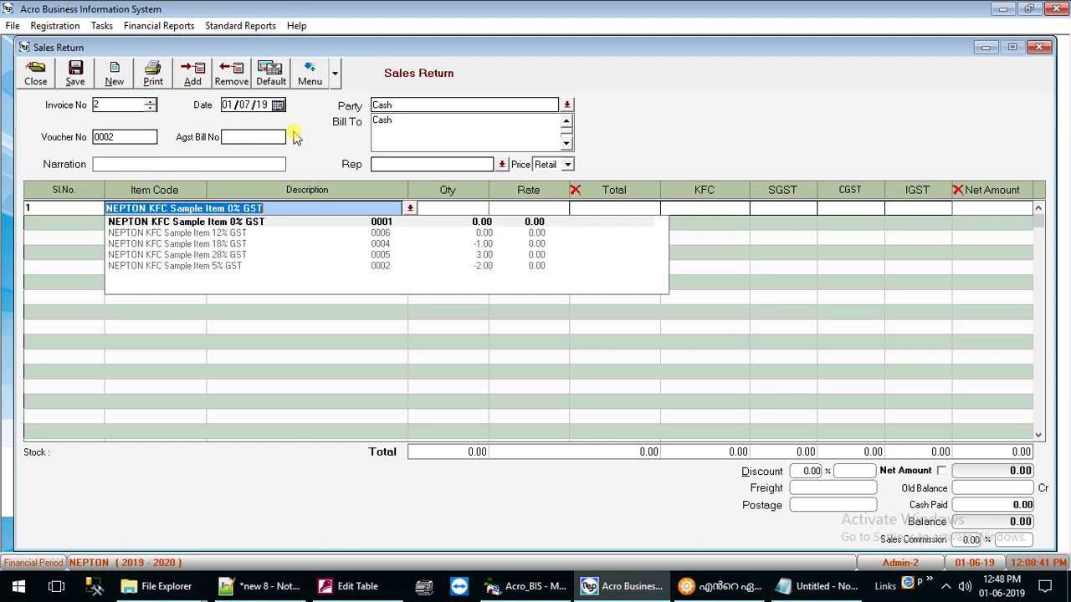
pyautogui.press('Return')
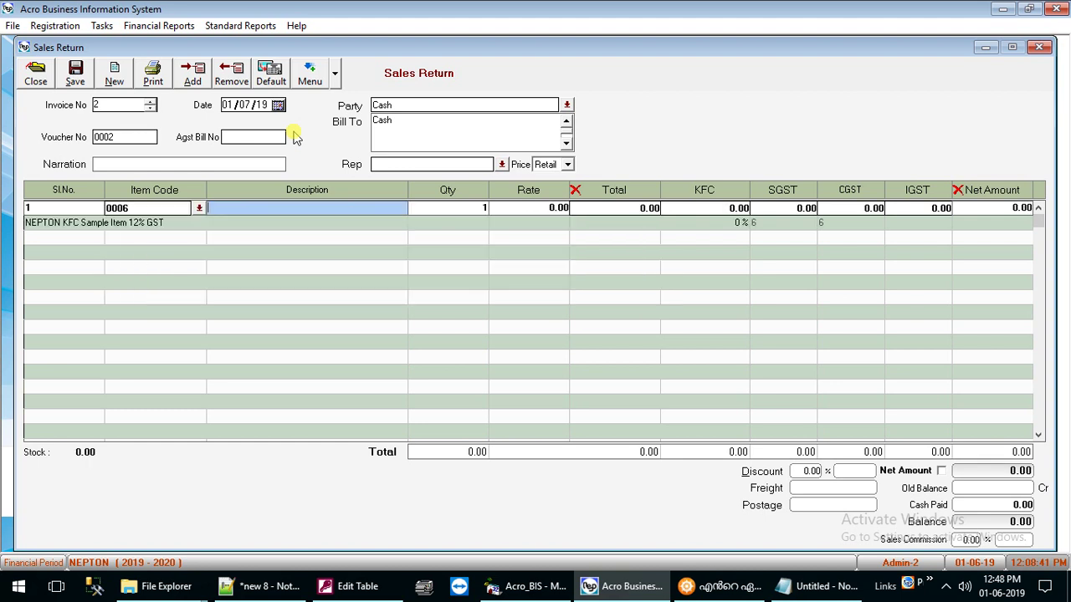
pyautogui.press('Return')
pyautogui.press('Return')
pyautogui.write('100')
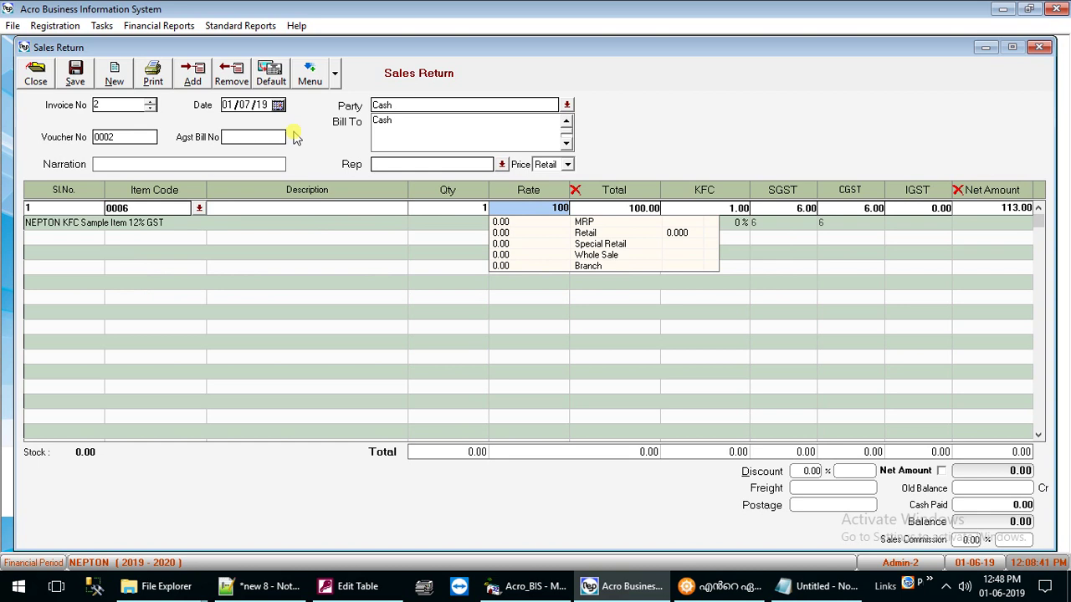
pyautogui.press('Return')
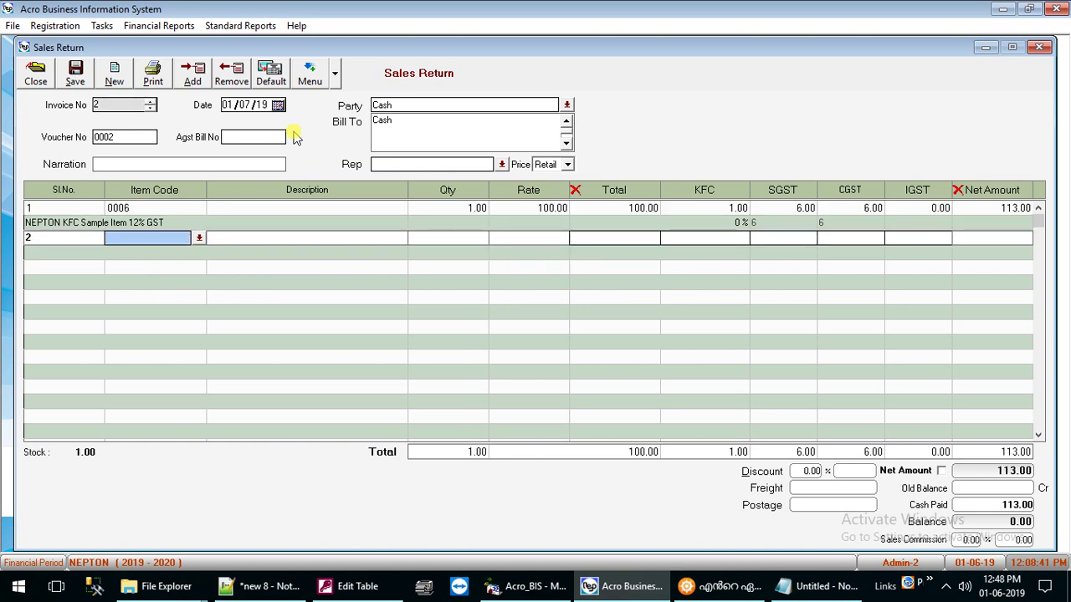
# - Add NEPTON KFC Sample Item 28% GST as the second sales return line with quantity 1 and rate 1000
pyautogui.press('Down')
pyautogui.press('Down')
pyautogui.press('Down')
pyautogui.press('Down')
pyautogui.press('Down')
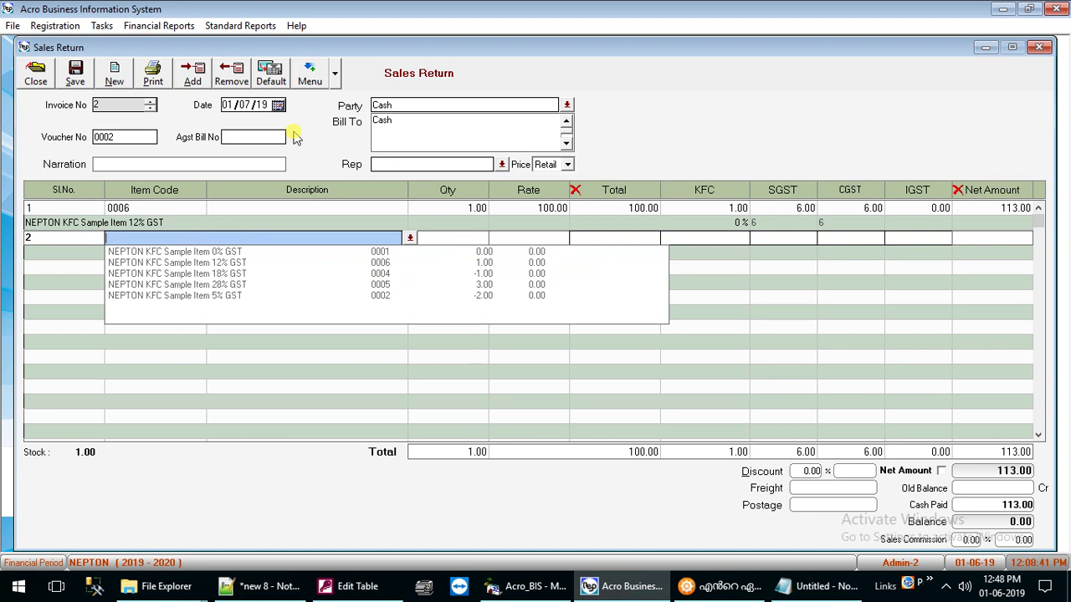
pyautogui.press('Return')
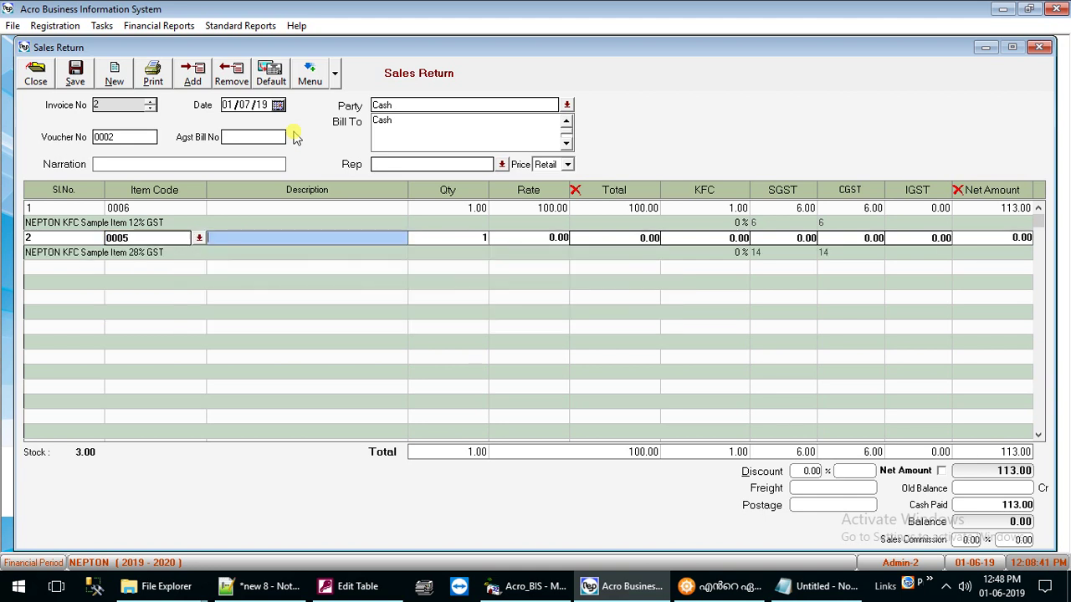
pyautogui.press('Return')
pyautogui.press('Return')
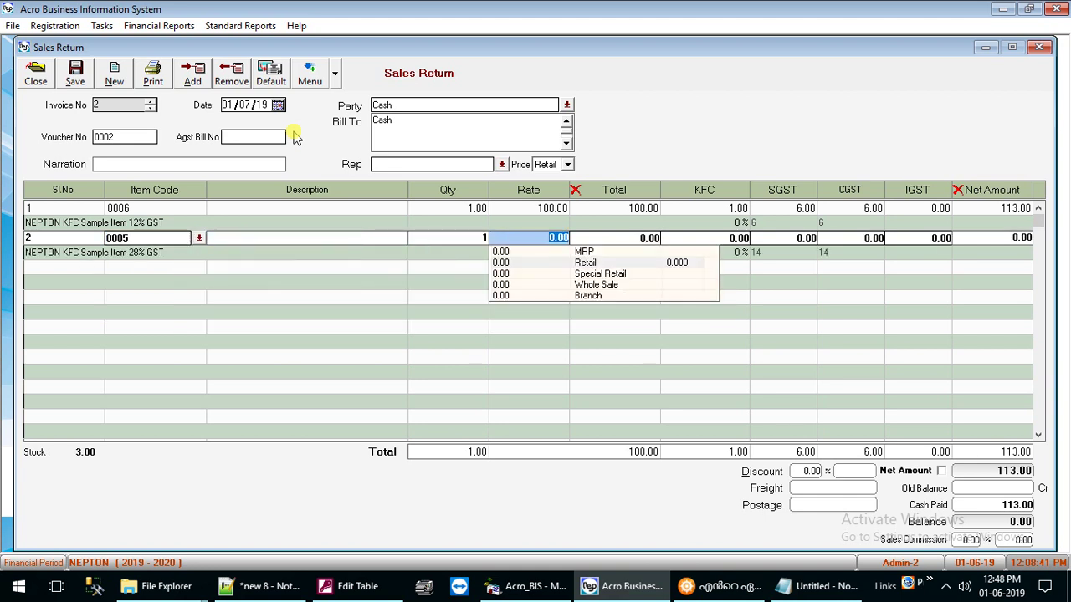
pyautogui.write('1000')
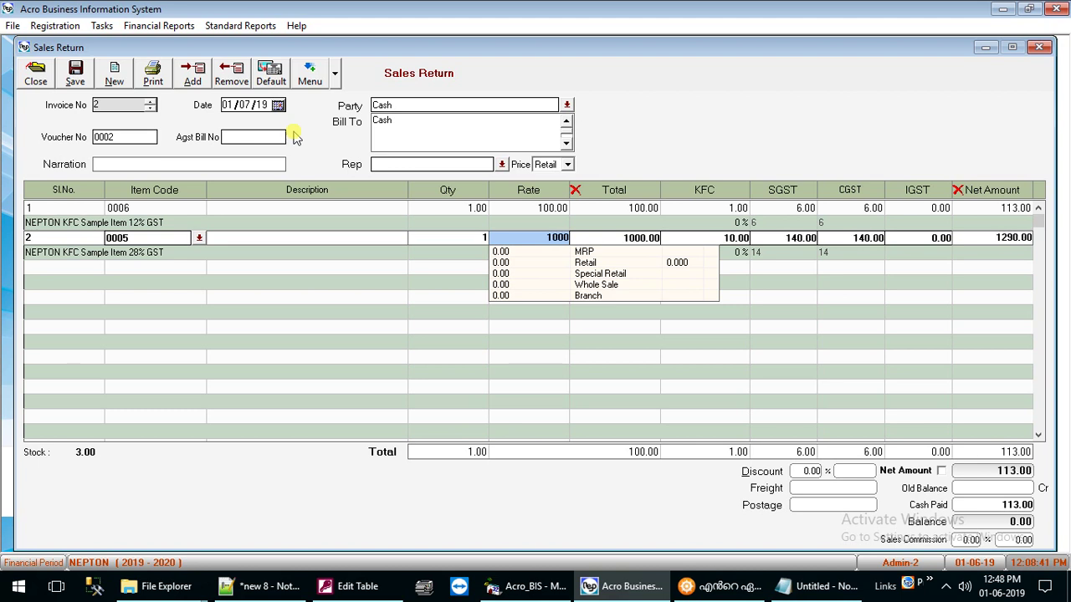
pyautogui.press('Return')
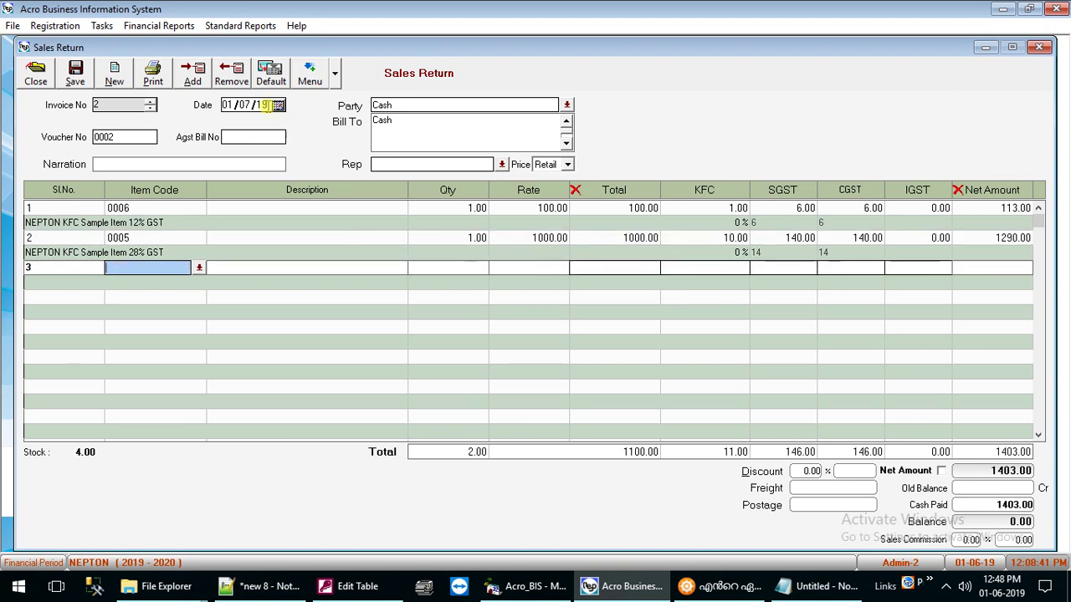
# - Save the sales return with its print preview, check the KFC amount on the printout and close the preview
pyautogui.click(152, 79)
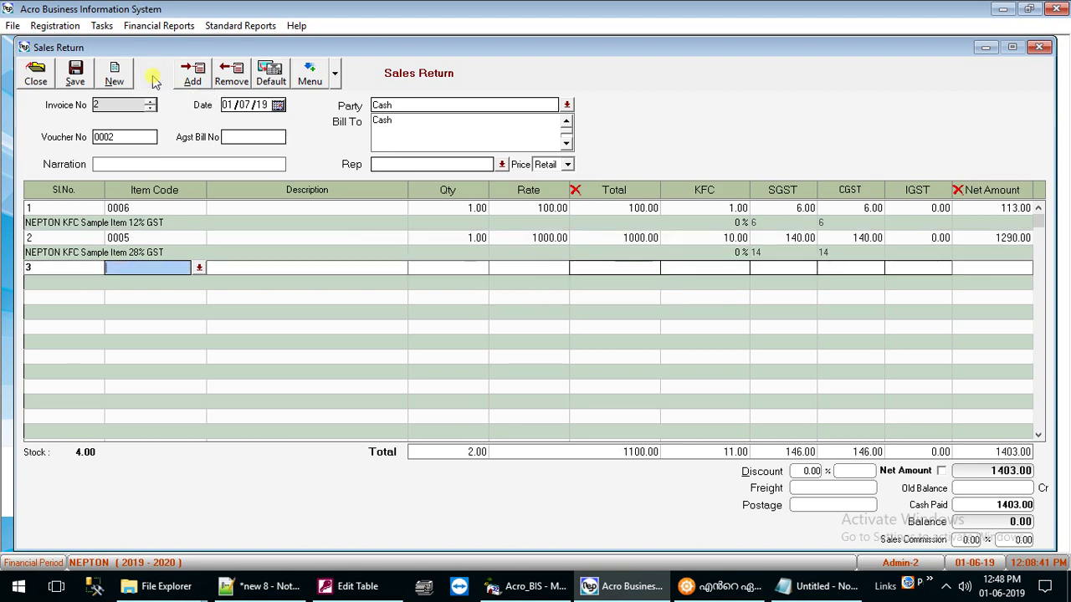
pyautogui.click(450, 304)
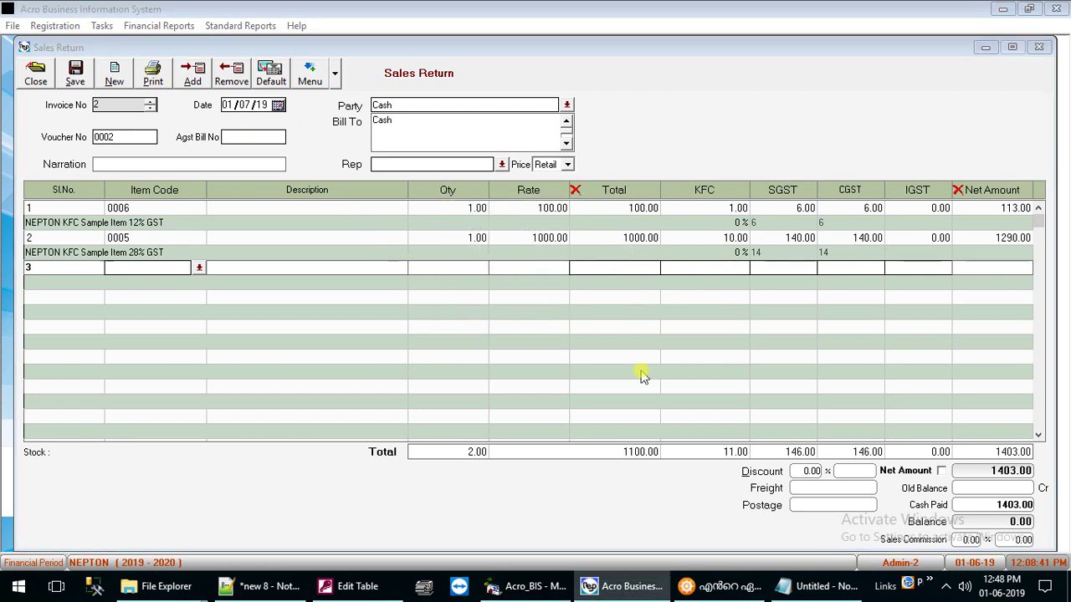
pyautogui.moveTo(1064, 268); pyautogui.dragTo(1054, 327)
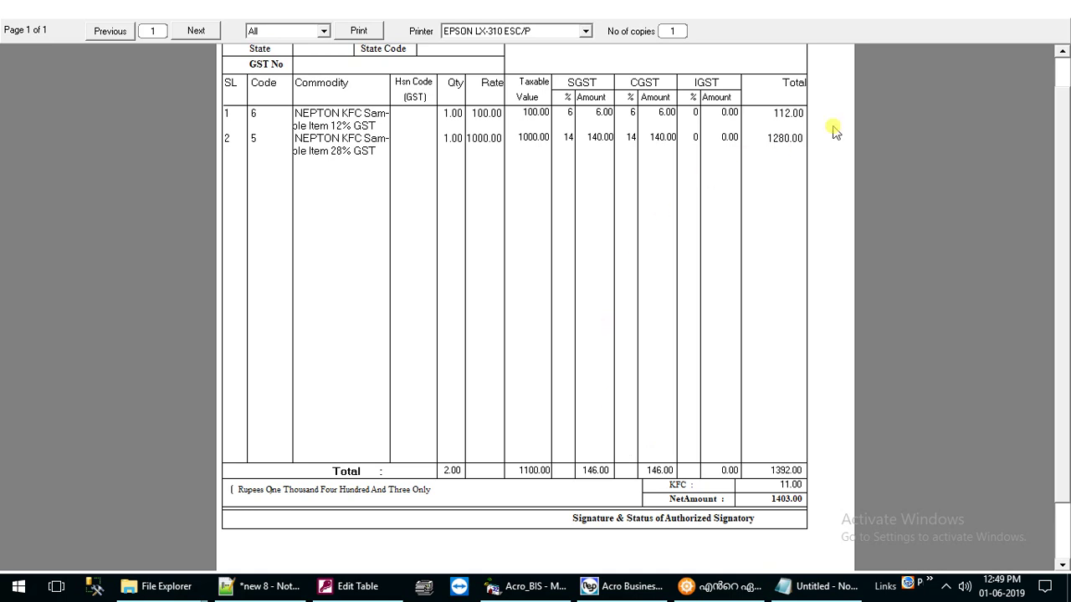
pyautogui.press('Escape')
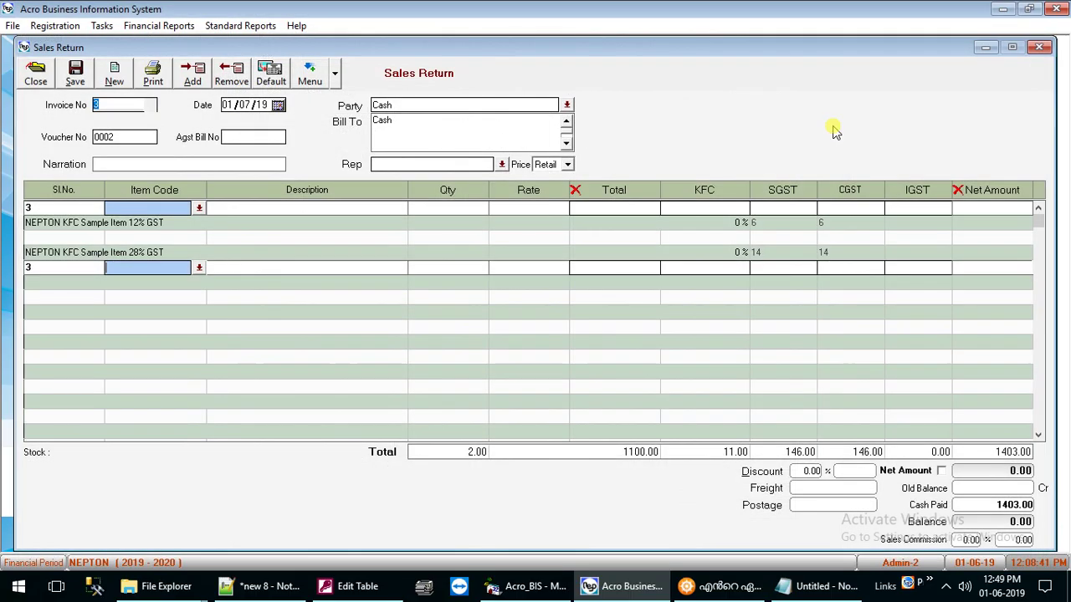
# - Close the sales return and B2C retail invoice windows
pyautogui.press('Escape')
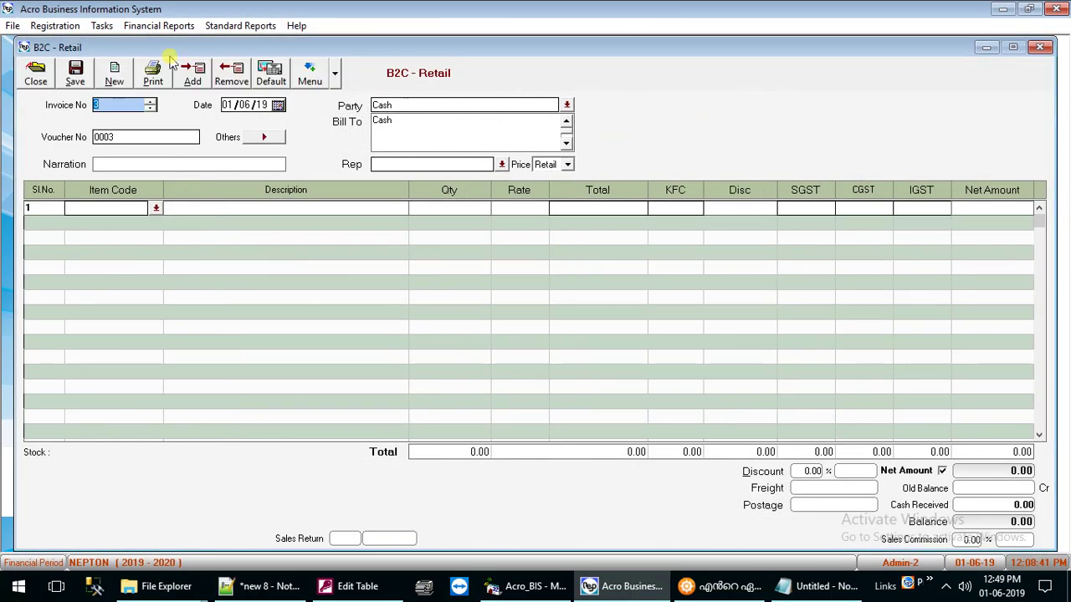
pyautogui.click(35, 74)
pyautogui.click(231, 27)
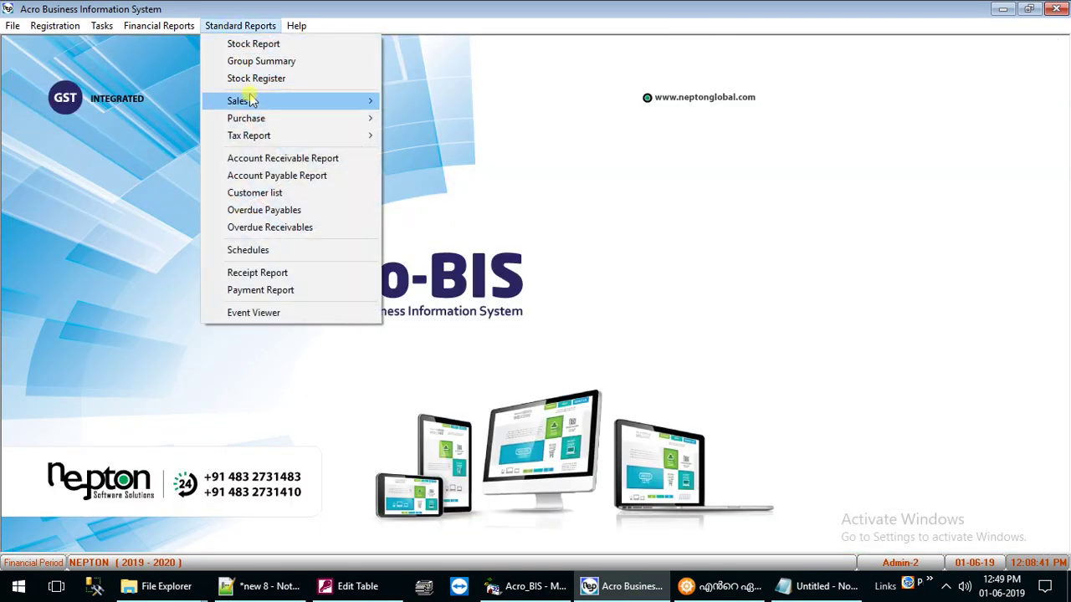
pyautogui.moveTo(281, 100)
pyautogui.click(456, 193)
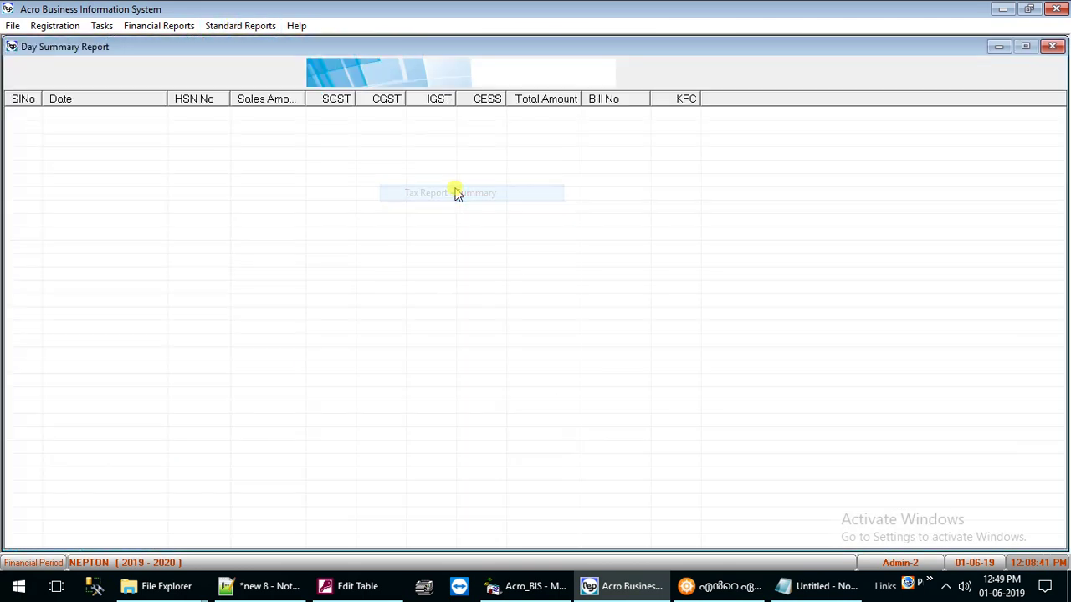
pyautogui.click(458, 343)
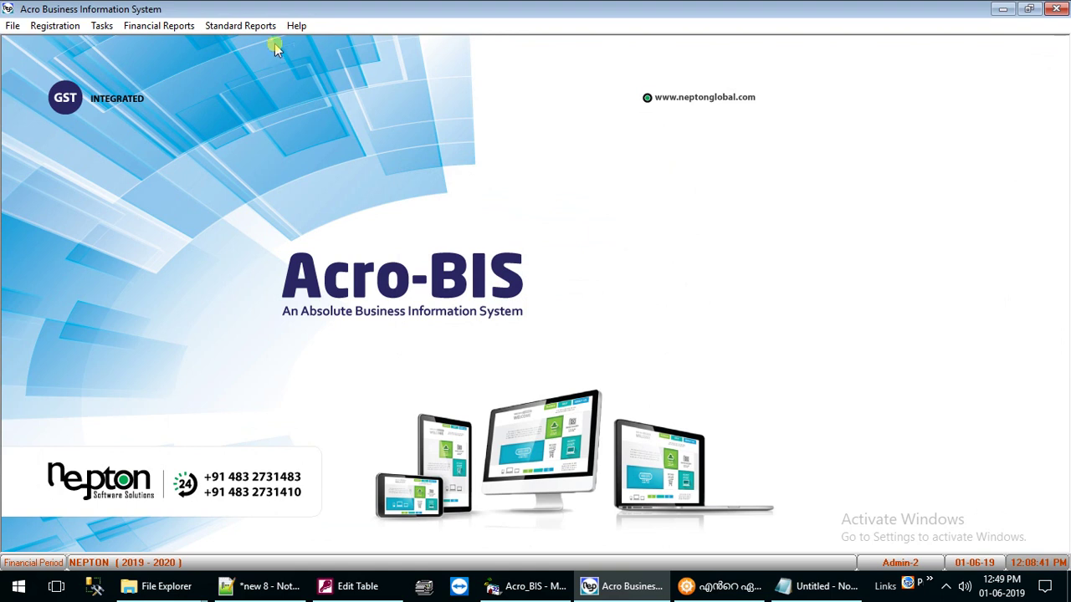
# - Run the monthly sales tax summary report for June with type All, check its KFC column and close it
pyautogui.click(261, 25)
pyautogui.moveTo(275, 100)
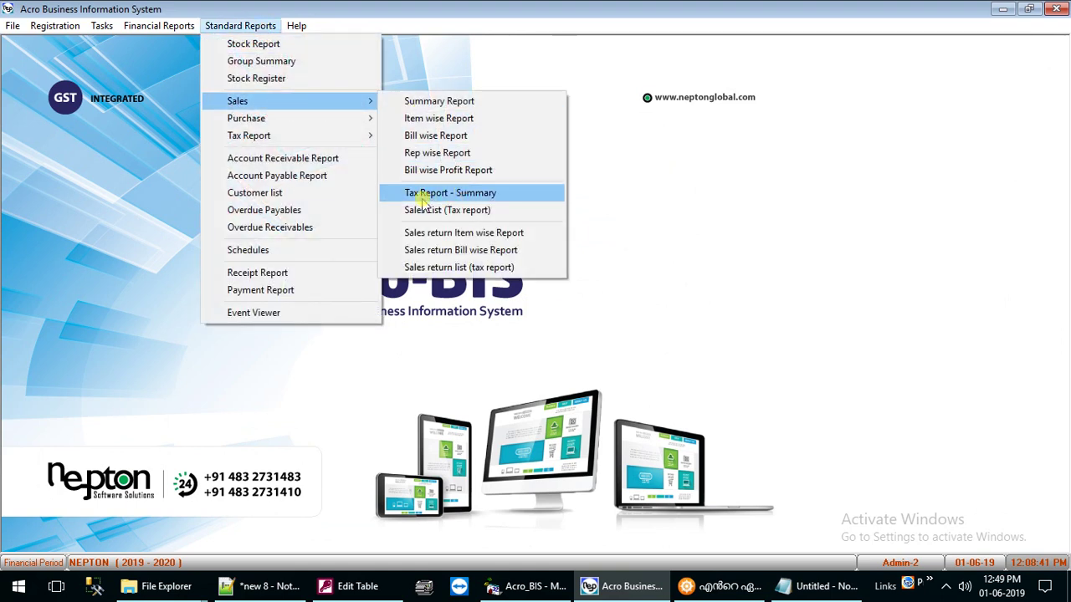
pyautogui.click(508, 201)
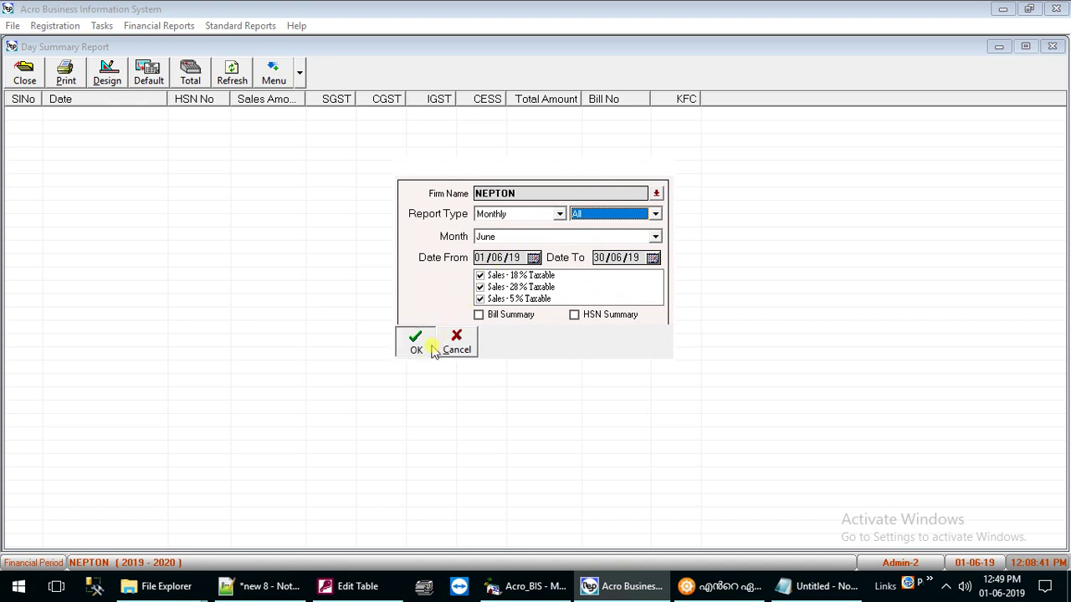
pyautogui.click(432, 348)
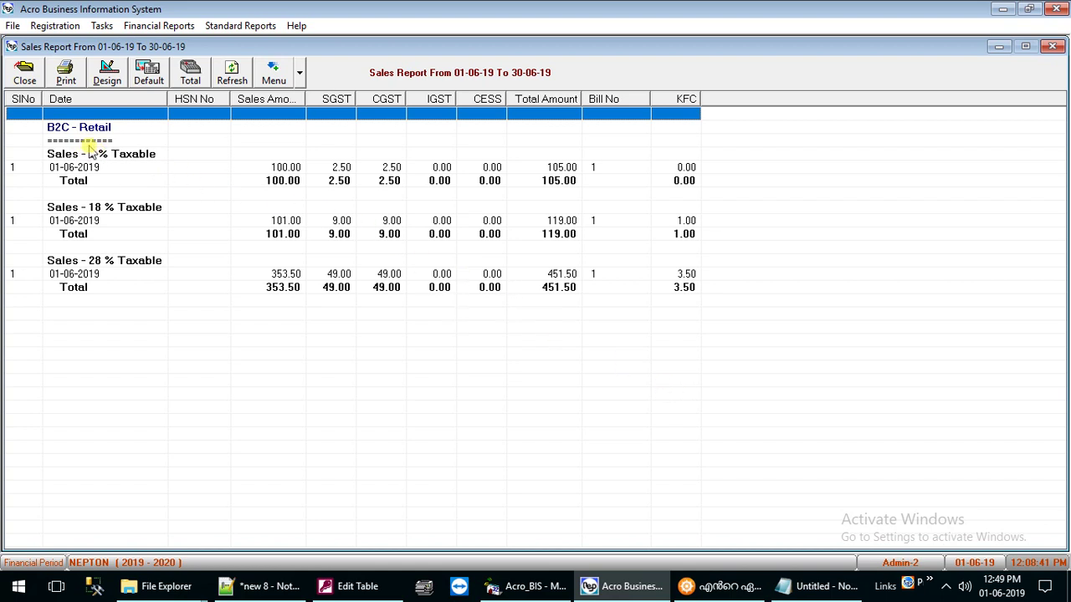
pyautogui.click(24, 71)
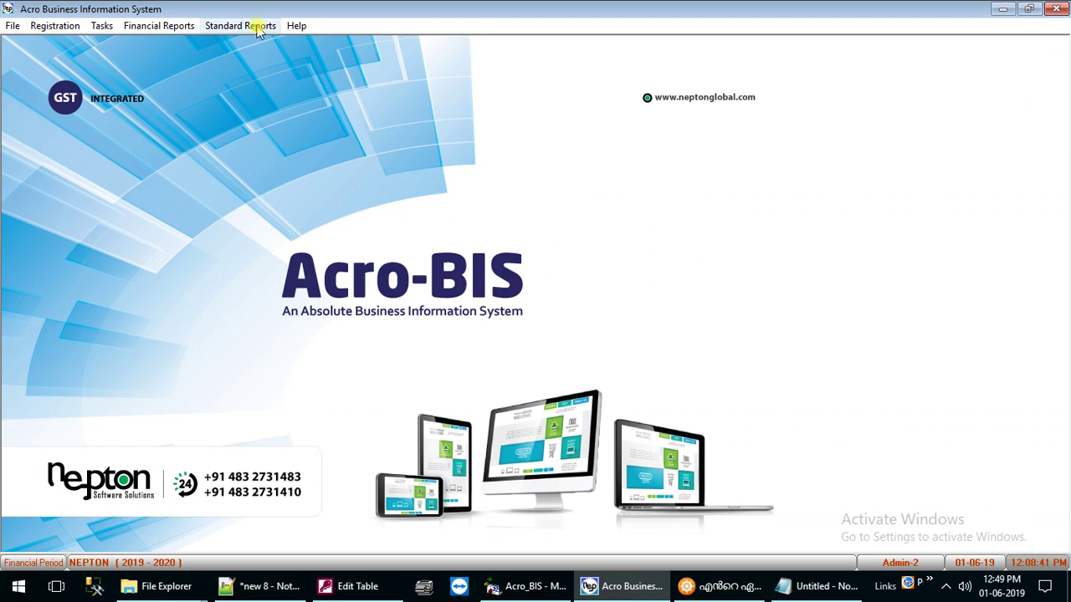
# - Generate the sales list tax report for 01-06-2019 to 30-06-2019
pyautogui.click(251, 26)
pyautogui.moveTo(297, 101)
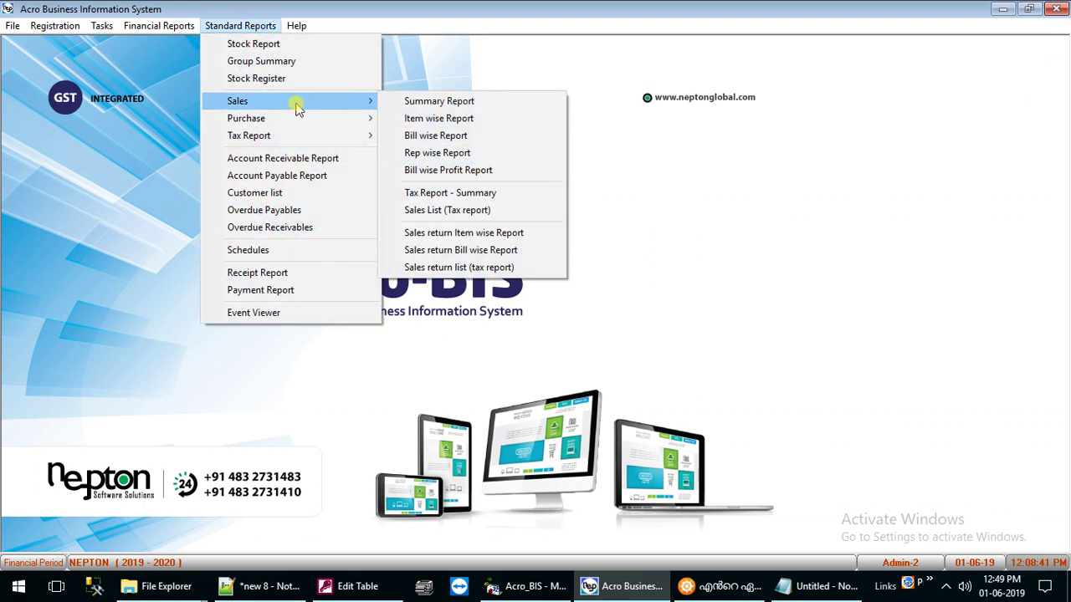
pyautogui.click(505, 211)
pyautogui.click(423, 348)
# - Look through the sales report's taxable groups and across its tax columns as far as KFC, total and quantity
pyautogui.click(714, 286)
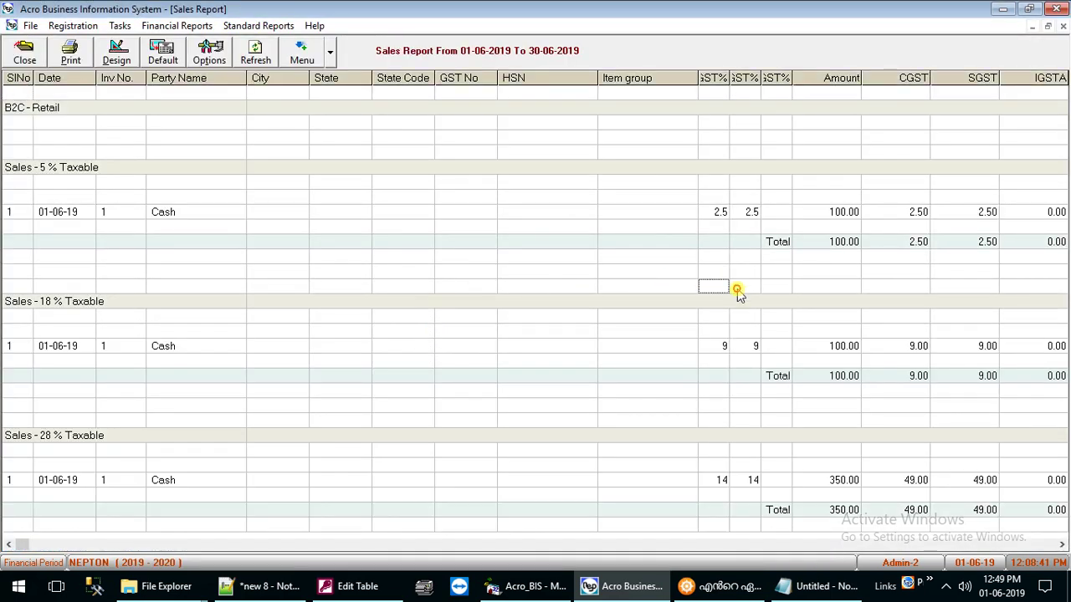
pyautogui.scroll(-1, 987, 339)
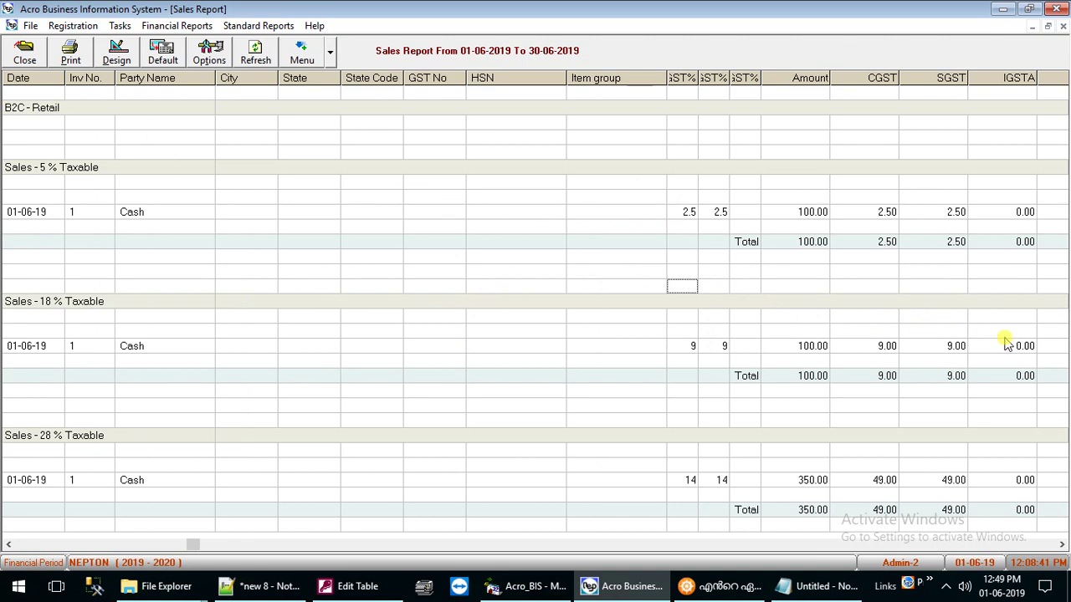
pyautogui.press('Down')
pyautogui.press('Down')
pyautogui.press('Down')
pyautogui.press('Down')
pyautogui.press('Down')
pyautogui.press('Down')
pyautogui.press('Down')
pyautogui.press('Down')
pyautogui.press('Down')
pyautogui.press('Down')
pyautogui.press('Down')
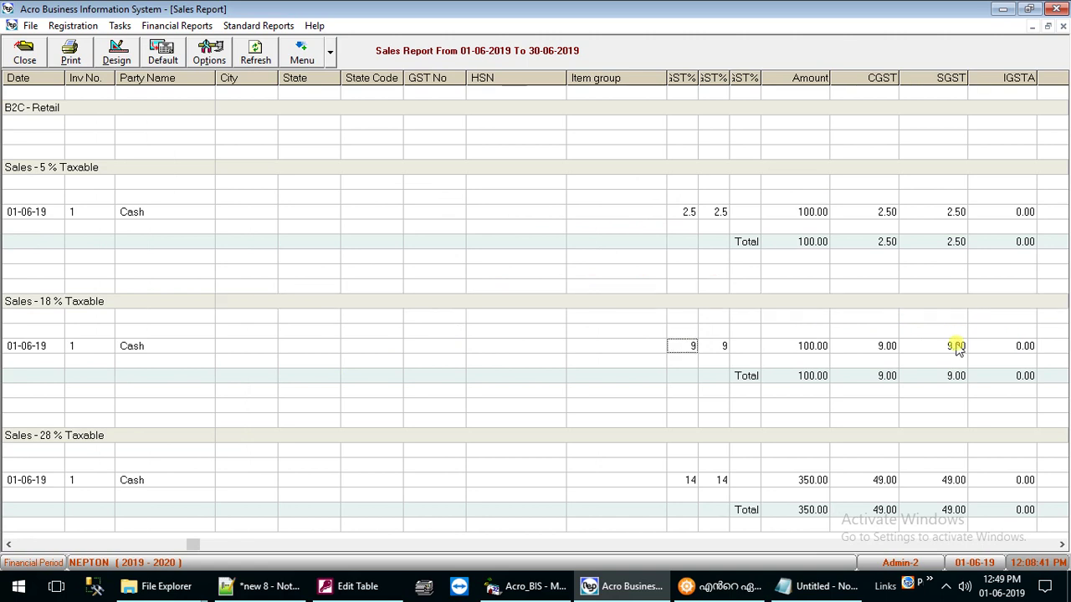
pyautogui.press('Down')
pyautogui.press('Down')
pyautogui.press('Down')
pyautogui.press('Right')
pyautogui.press('Right')
pyautogui.press('Right')
pyautogui.press('Right')
pyautogui.press('Right')
pyautogui.press('Right')
pyautogui.press('Right')
pyautogui.press('Right')
pyautogui.press('Right')
pyautogui.press('Right')
pyautogui.press('Right')
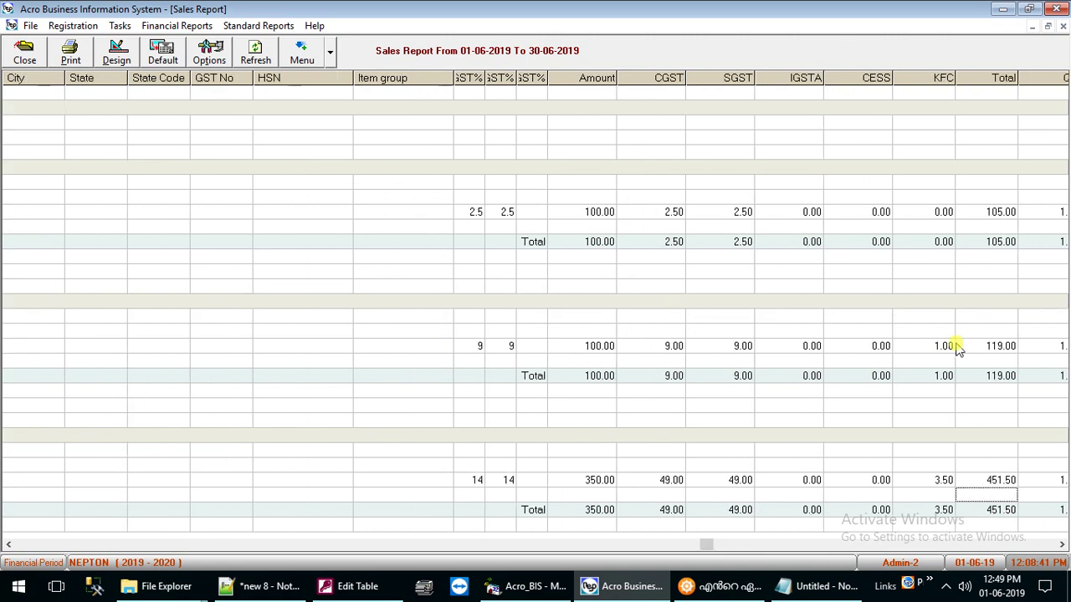
pyautogui.press('Up')
pyautogui.press('Left')
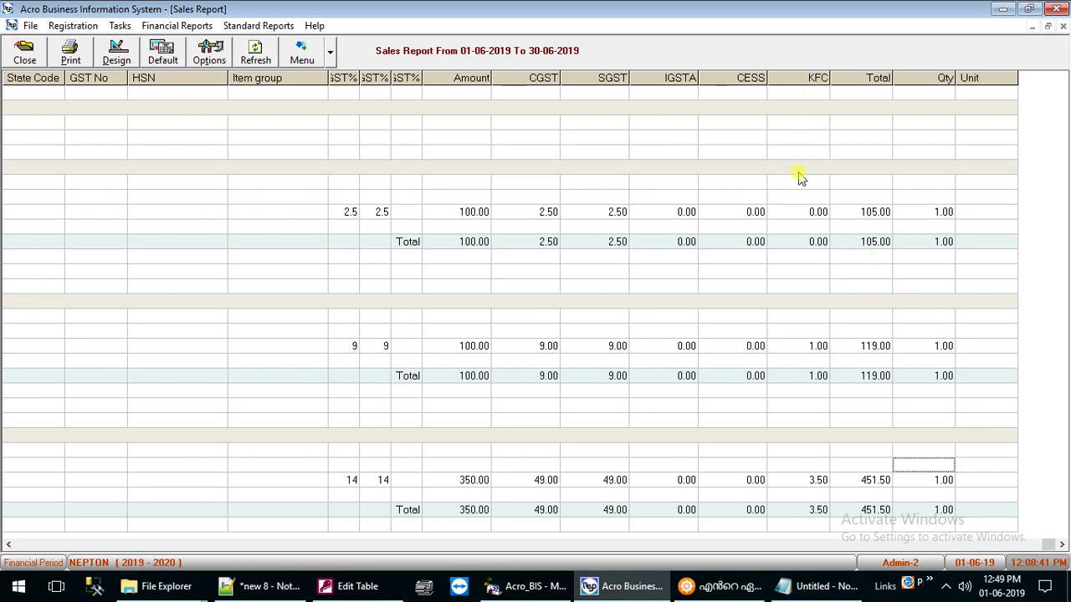
# - Examine the KFC amounts and group totals of the 28%, 18% and 5% taxable sales and close the sales report
pyautogui.click(807, 350)
pyautogui.click(807, 482)
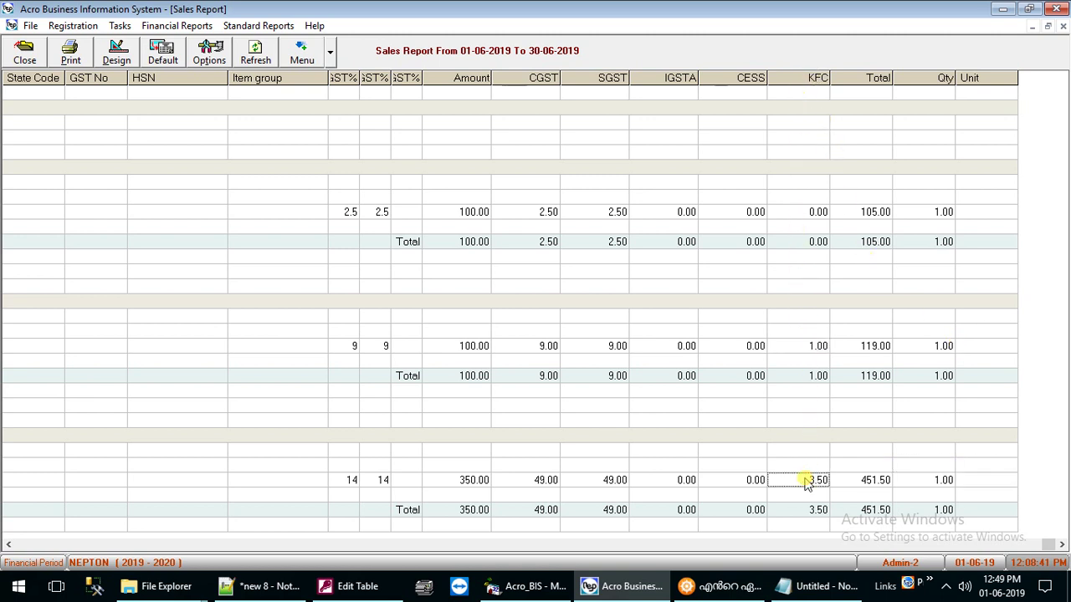
pyautogui.press('Down')
pyautogui.press('Down')
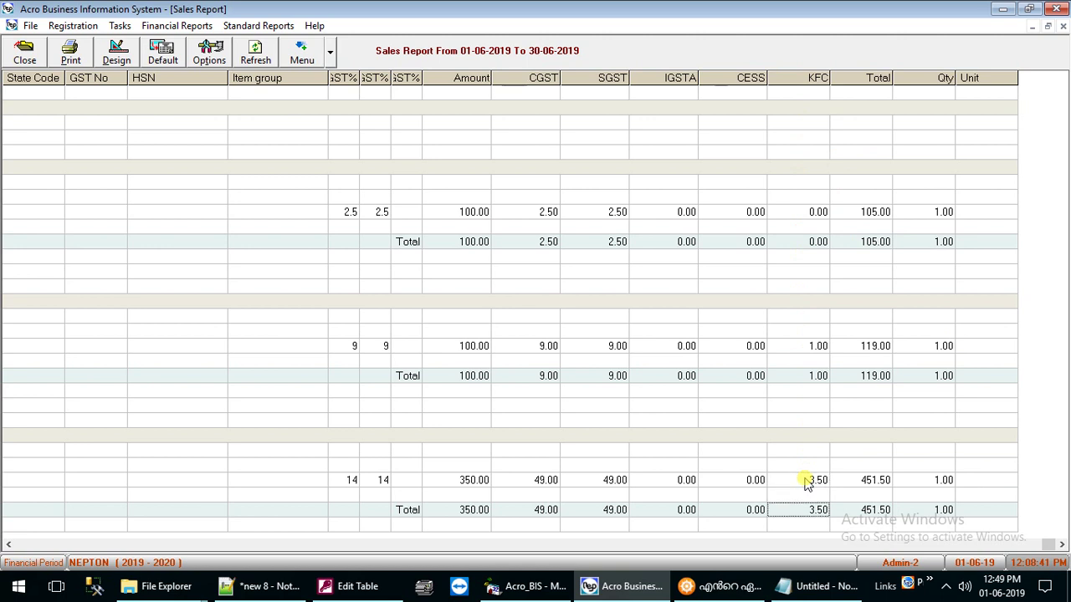
pyautogui.press('Up')
pyautogui.press('Up')
pyautogui.press('Up')
pyautogui.press('Up')
pyautogui.press('Up')
pyautogui.press('Up')
pyautogui.press('Up')
pyautogui.press('Up')
pyautogui.press('Up')
pyautogui.press('Up')
pyautogui.press('Up')
pyautogui.press('Up')
pyautogui.press('Up')
pyautogui.press('Up')
pyautogui.press('Up')
pyautogui.press('Up')
pyautogui.press('Up')
pyautogui.press('Up')
pyautogui.press('Up')
pyautogui.press('Up')
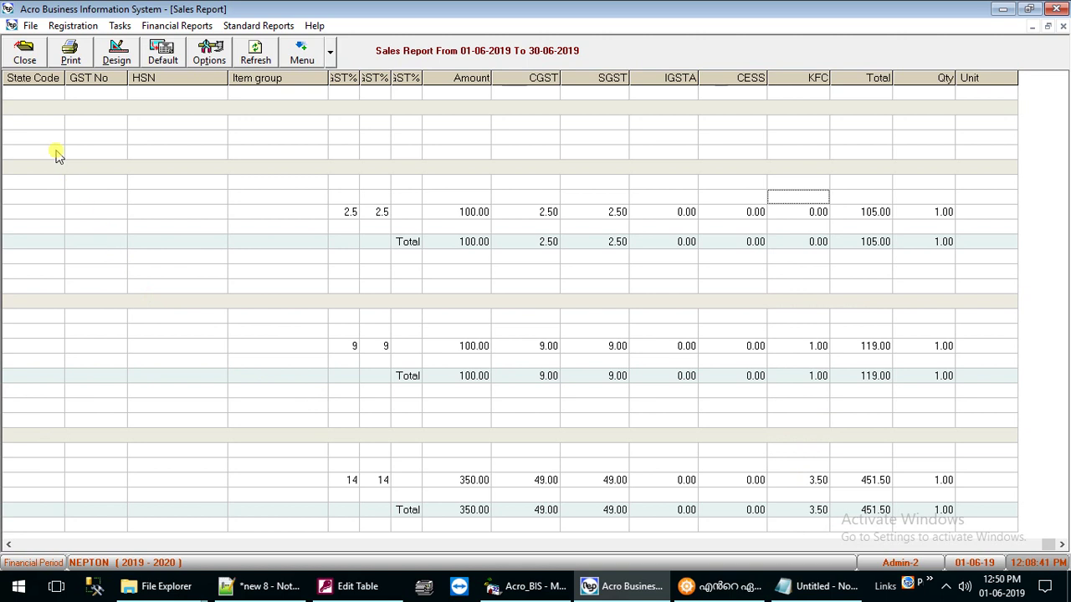
pyautogui.click(27, 63)
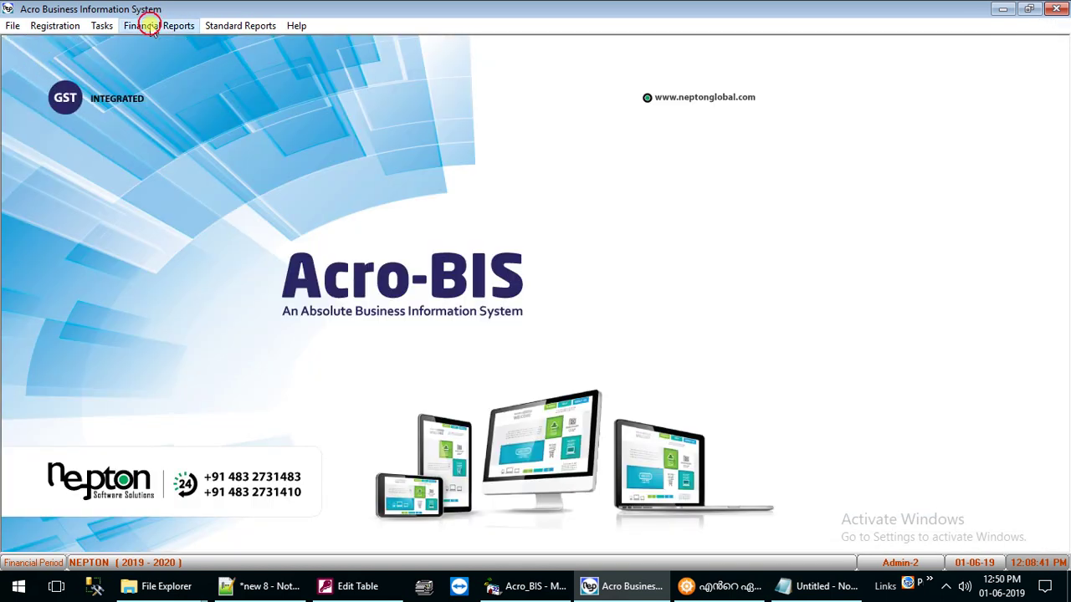
# - Open the trial balance and drill down into the Flood Cess Collected ledger
pyautogui.click(159, 25)
pyautogui.click(161, 101)
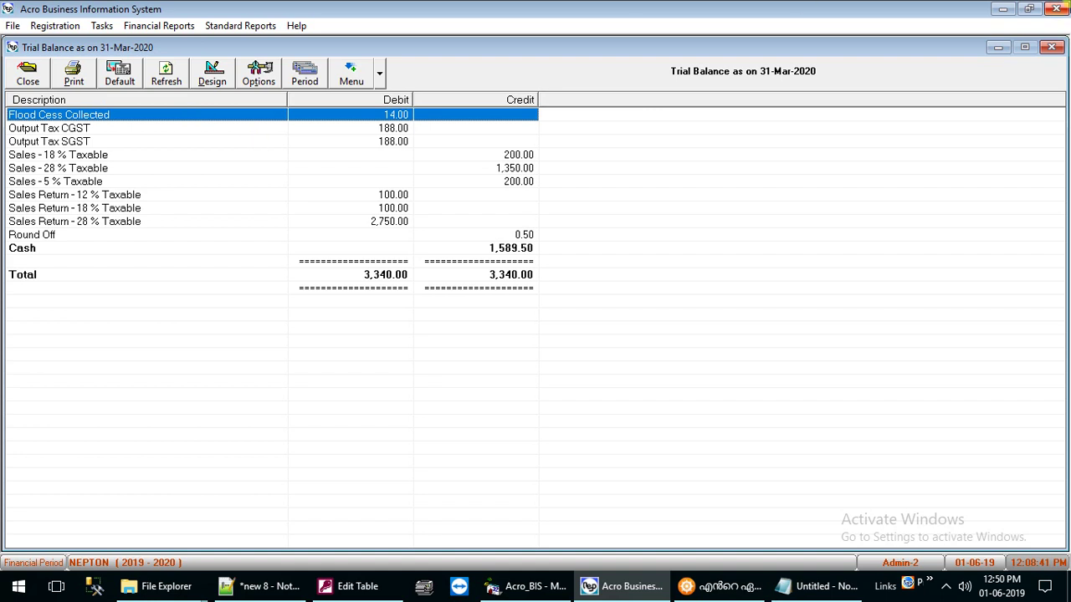
pyautogui.doubleClick(121, 117)
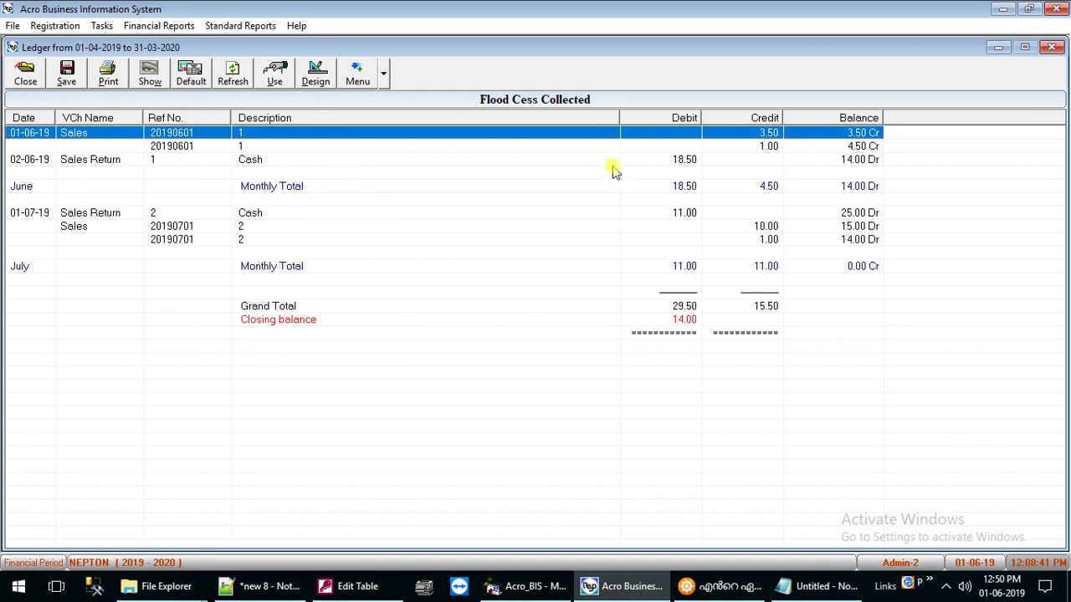
# - Review the June sales and sales return entries in the Flood Cess Collected ledger and close it along with the trial balance
pyautogui.click(763, 146)
pyautogui.click(762, 135)
pyautogui.click(761, 145)
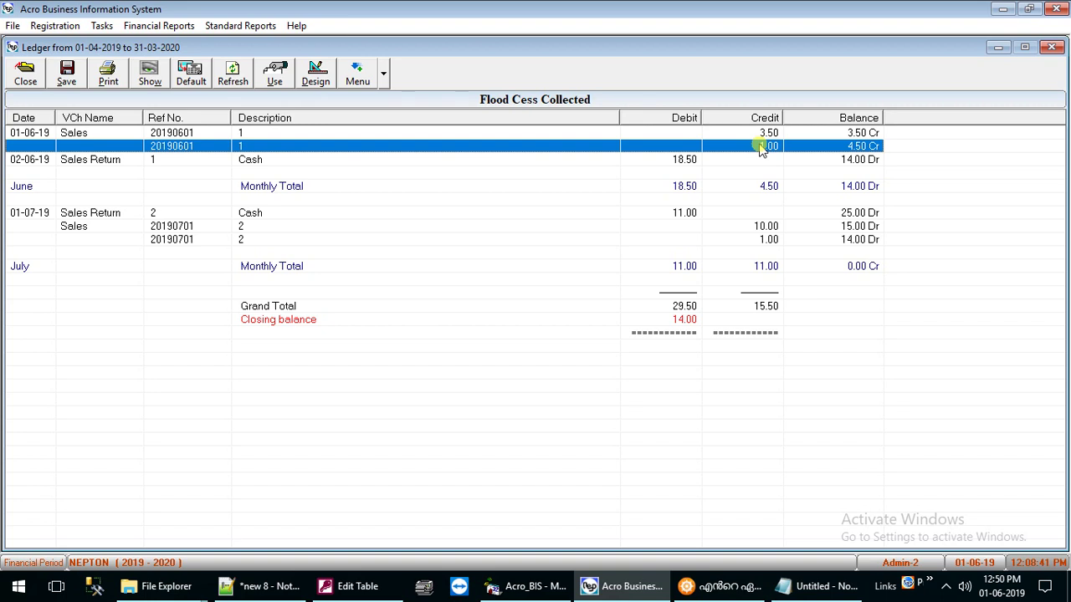
pyautogui.click(682, 161)
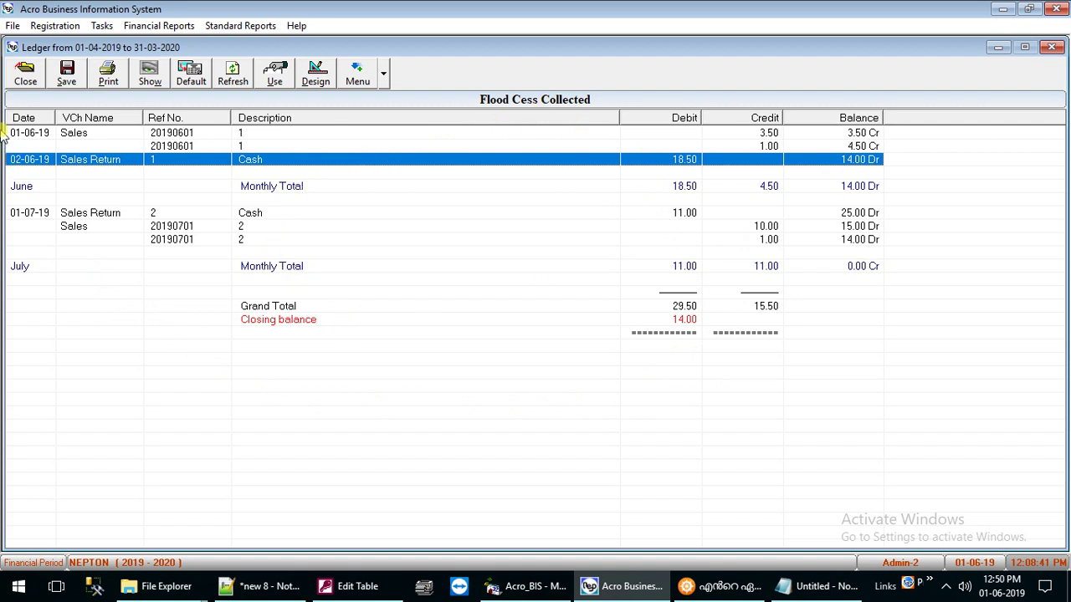
pyautogui.click(25, 73)
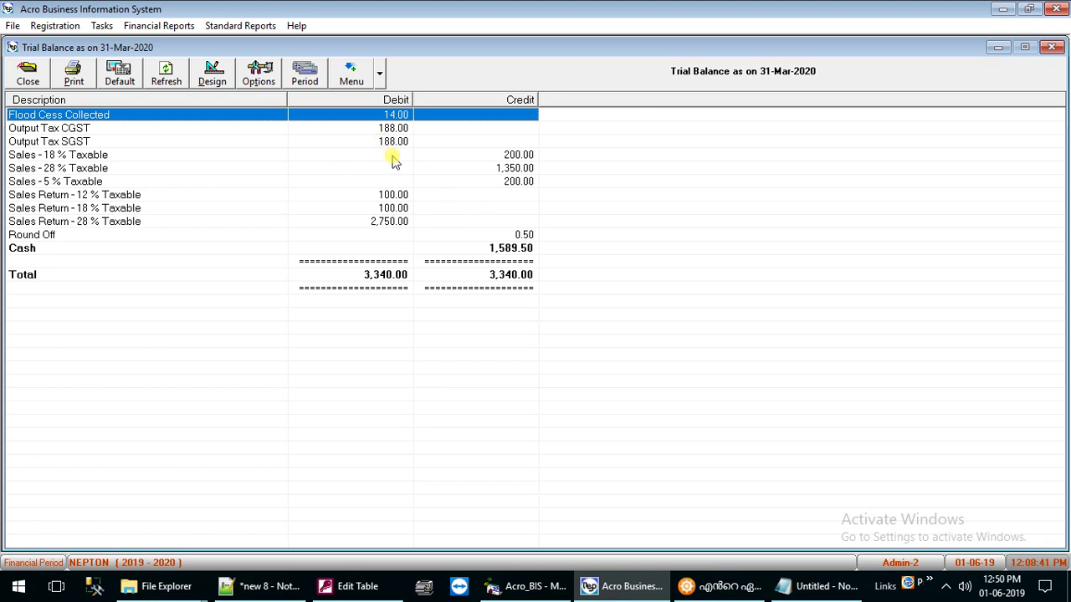
pyautogui.press('Escape')
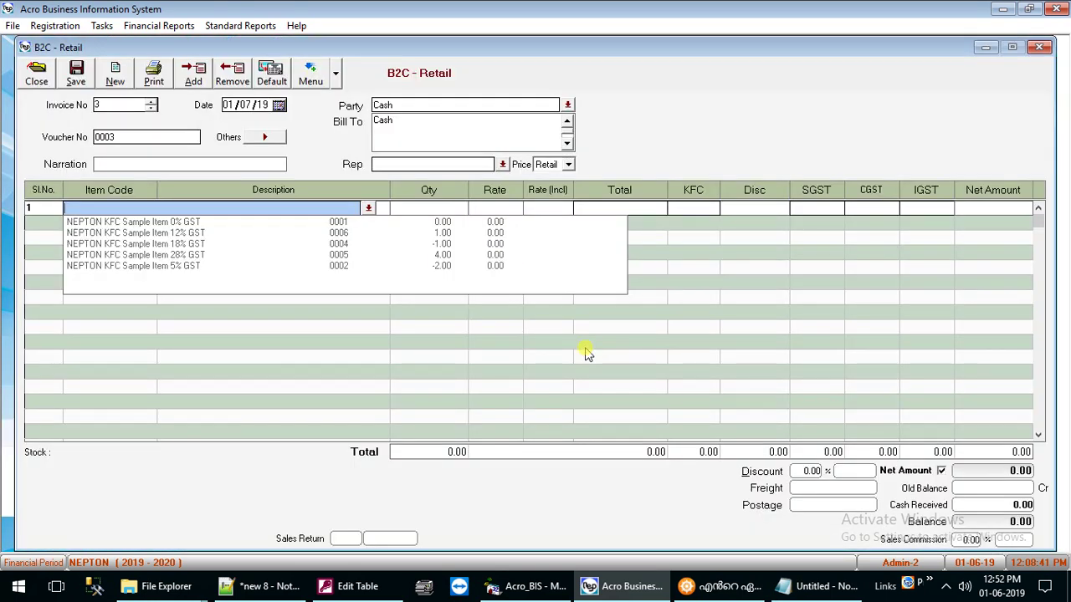
# - Enter NEPTON KFC Sample Item 18% GST on the first B2C retail invoice line with quantity 1 and tax-inclusive rate 100
pyautogui.press('Down')
pyautogui.press('Return')
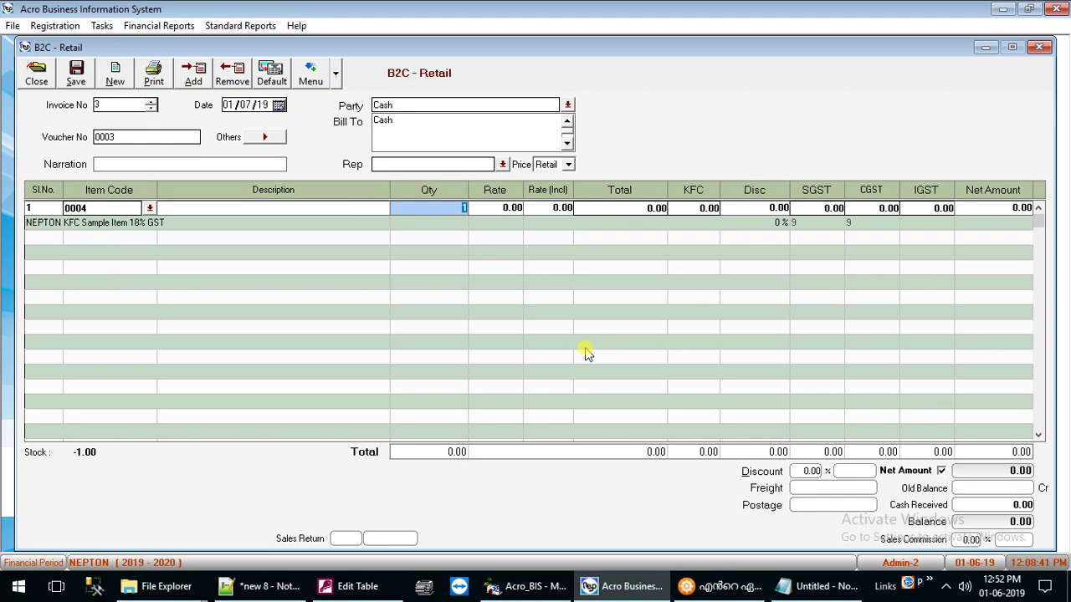
pyautogui.press('Return')
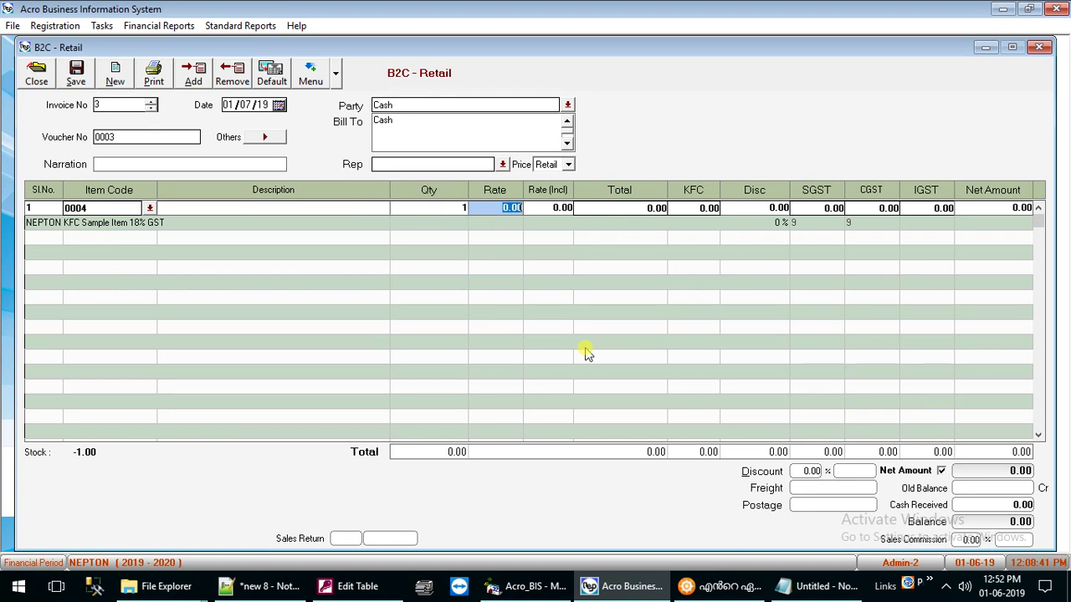
pyautogui.press('Return')
pyautogui.write('100')
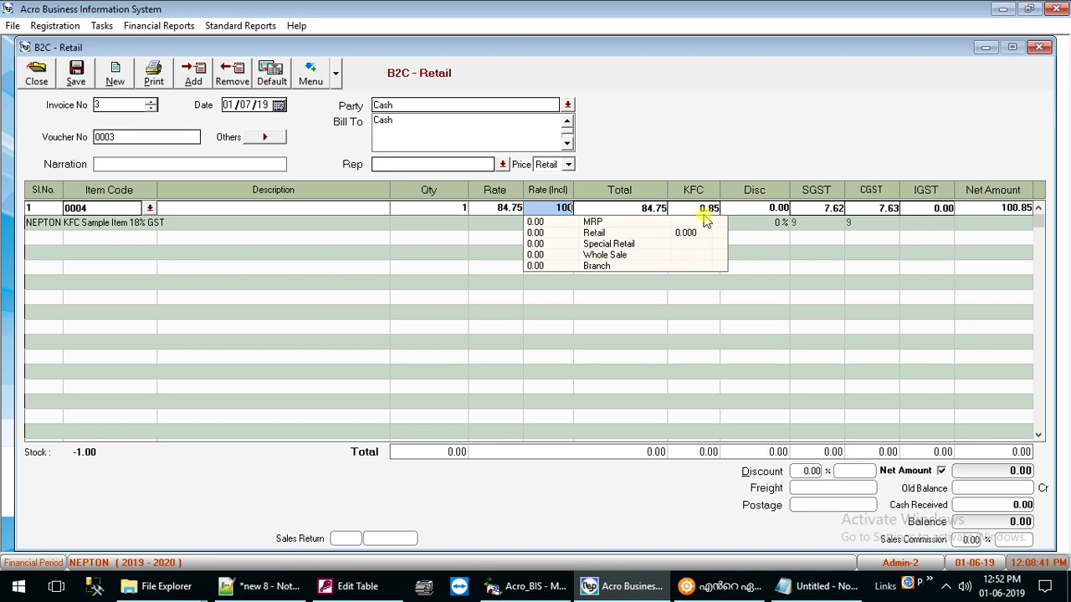
# - Check the invoice line's KFC and net amount, commit the line and save the B2C retail invoice
pyautogui.click(697, 209)
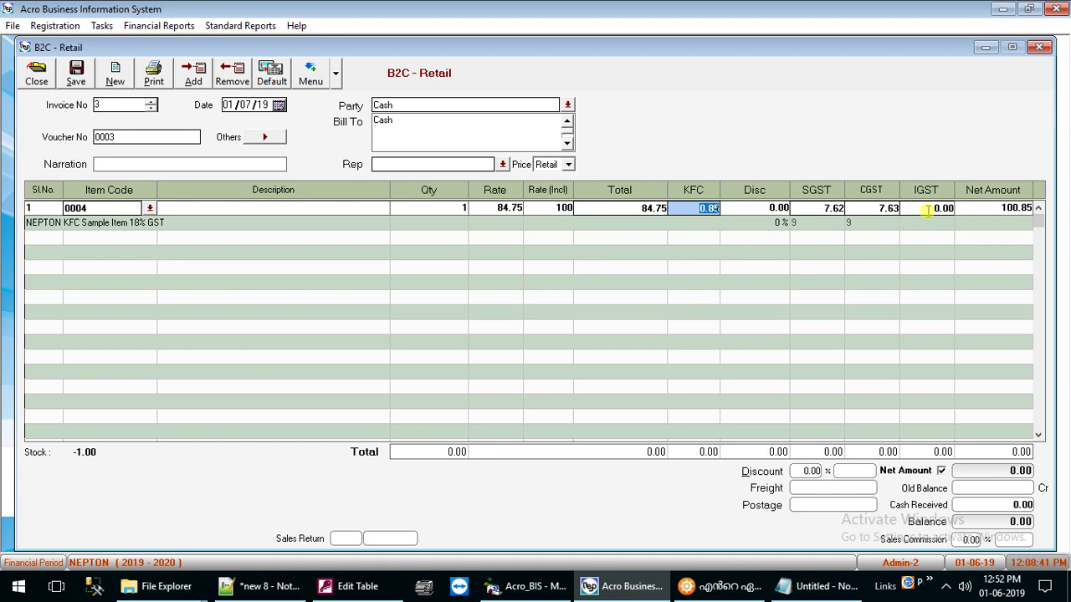
pyautogui.click(979, 211)
pyautogui.click(979, 211)
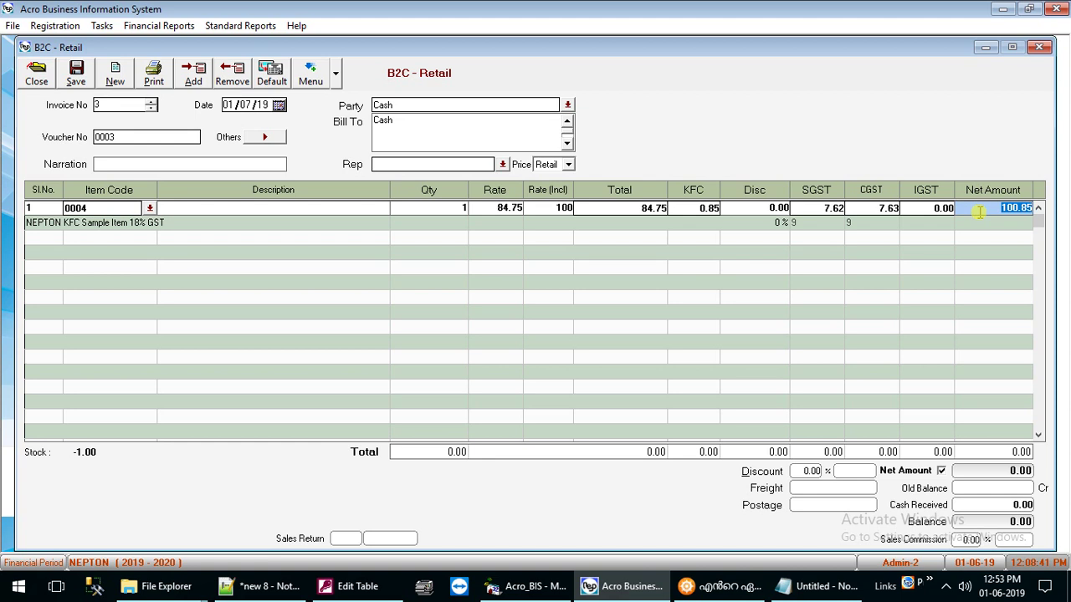
pyautogui.click(1001, 207)
pyautogui.press('Return')
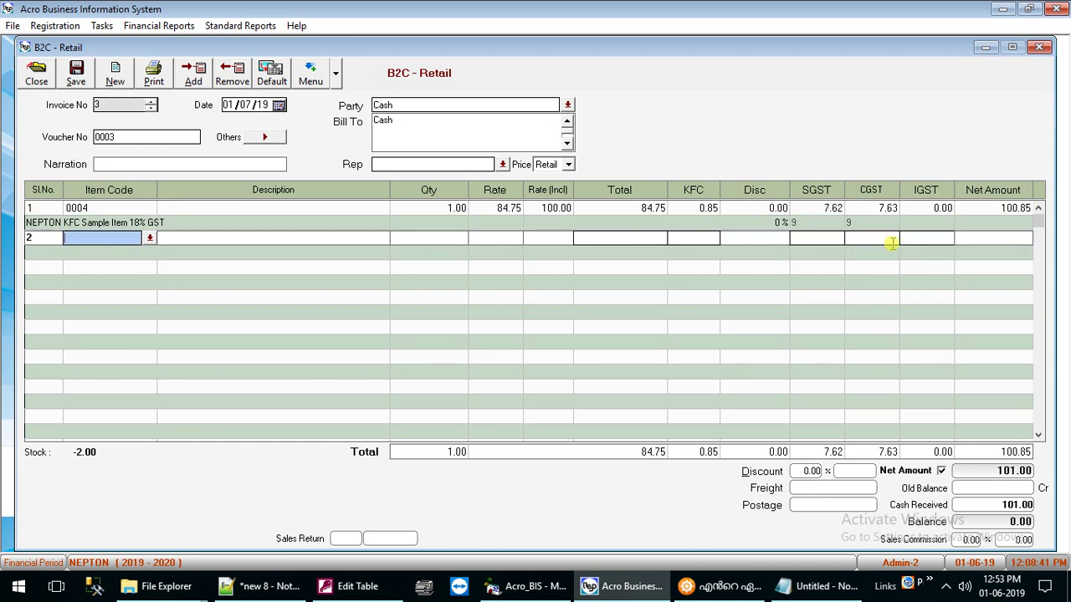
pyautogui.click(75, 81)
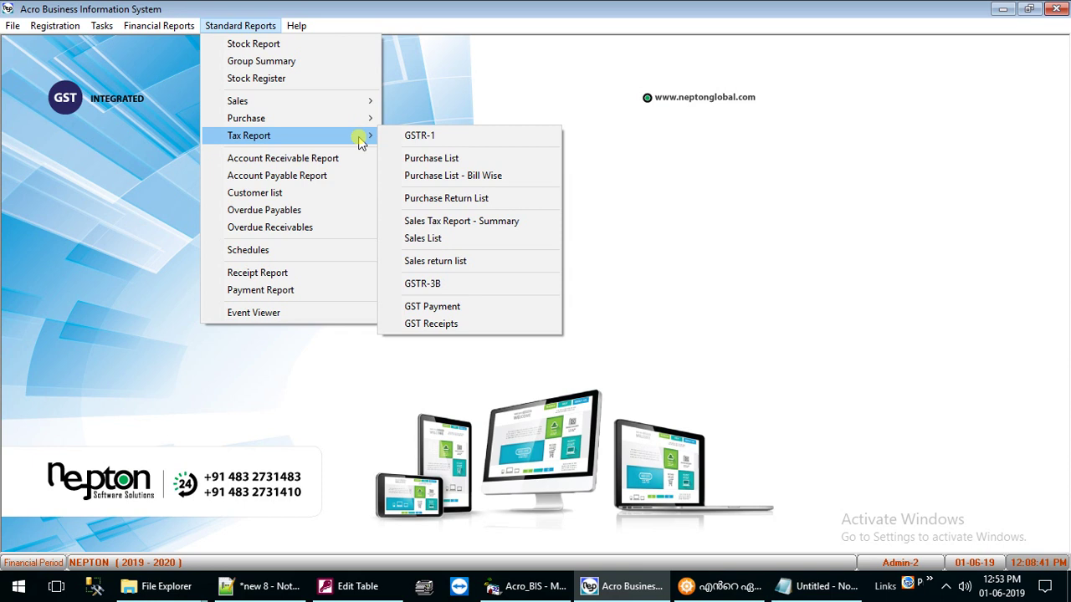
pyautogui.click(13, 25)
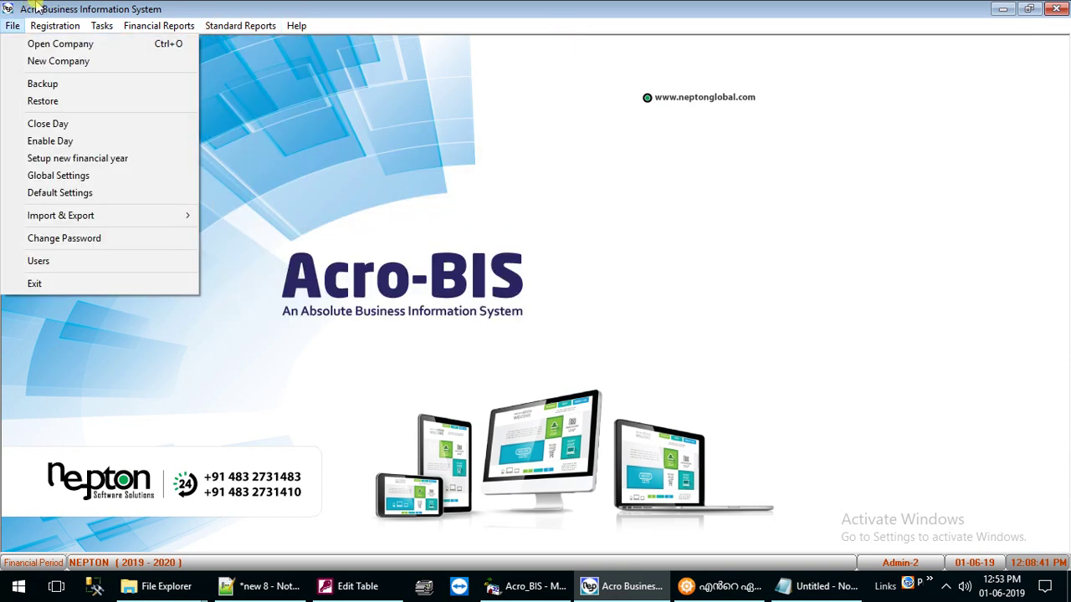
pyautogui.moveTo(240, 25)
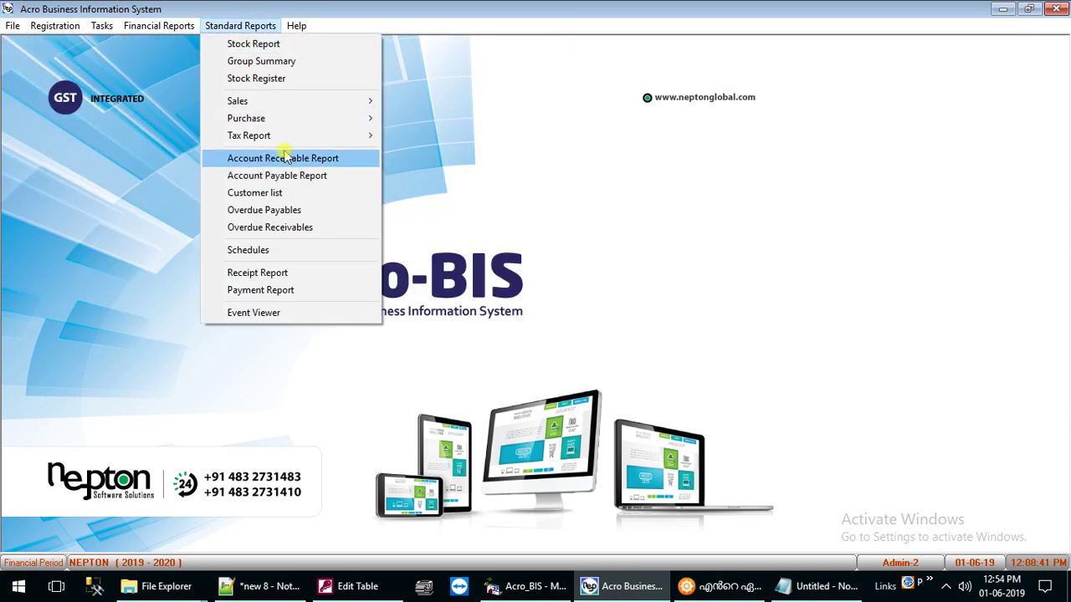
pyautogui.moveTo(287, 139)
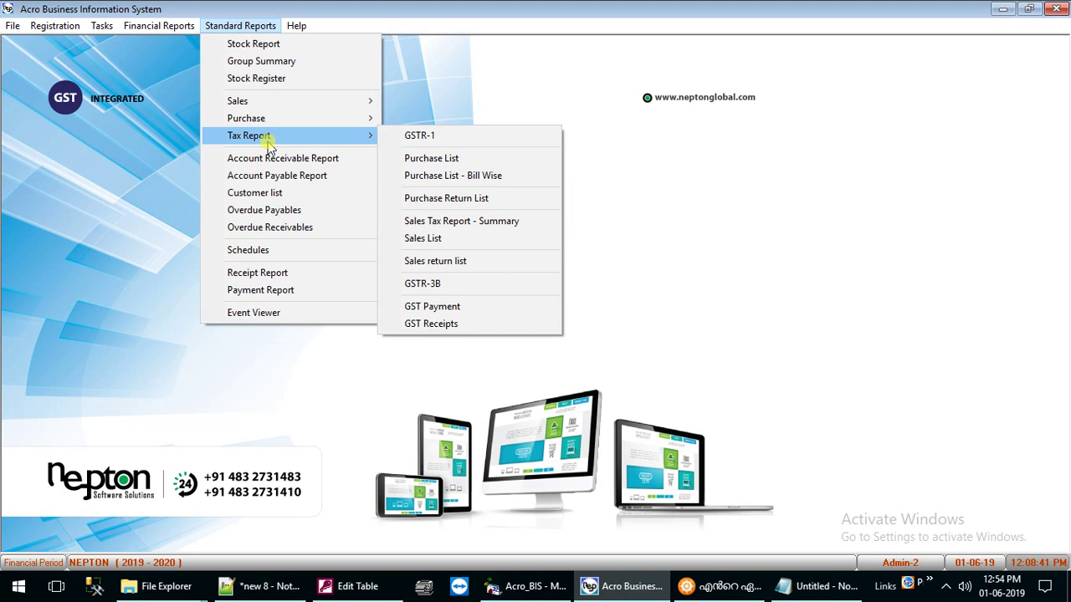
pyautogui.moveTo(297, 27)
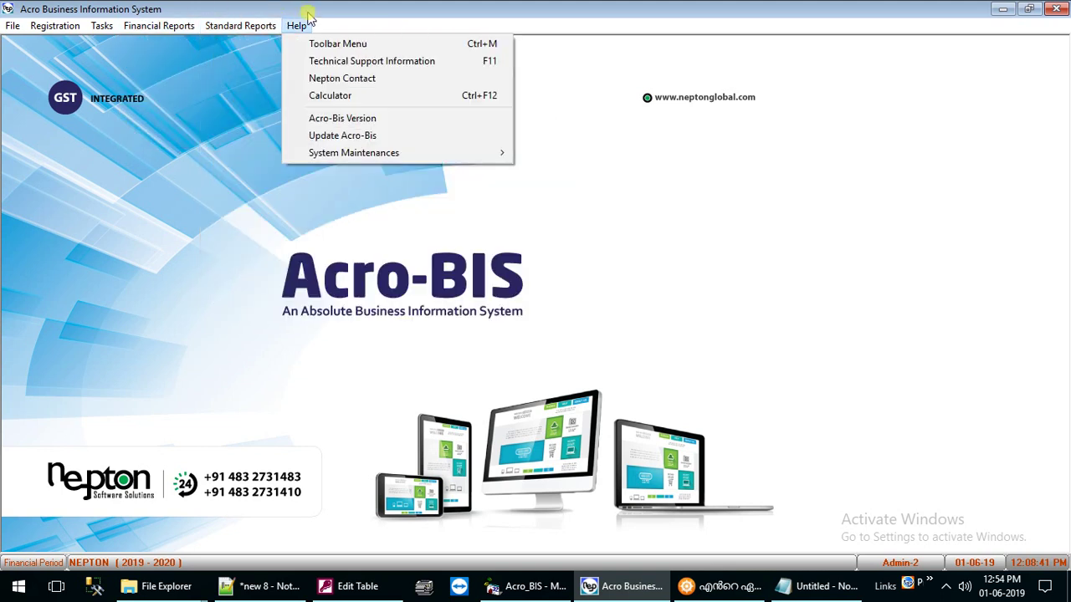